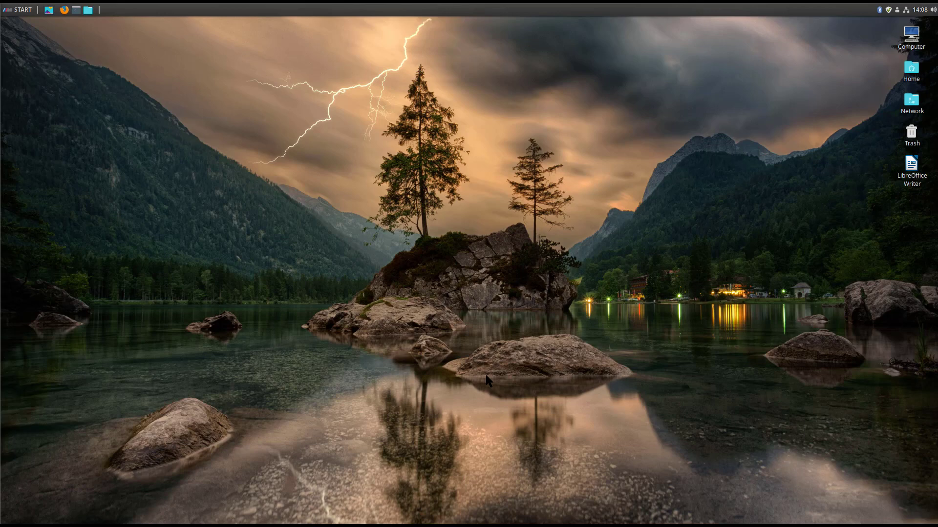
# Inspect the desktop right-click menu, starting and then cancelling a new launcher form.
pyautogui.rightClick(368, 268)
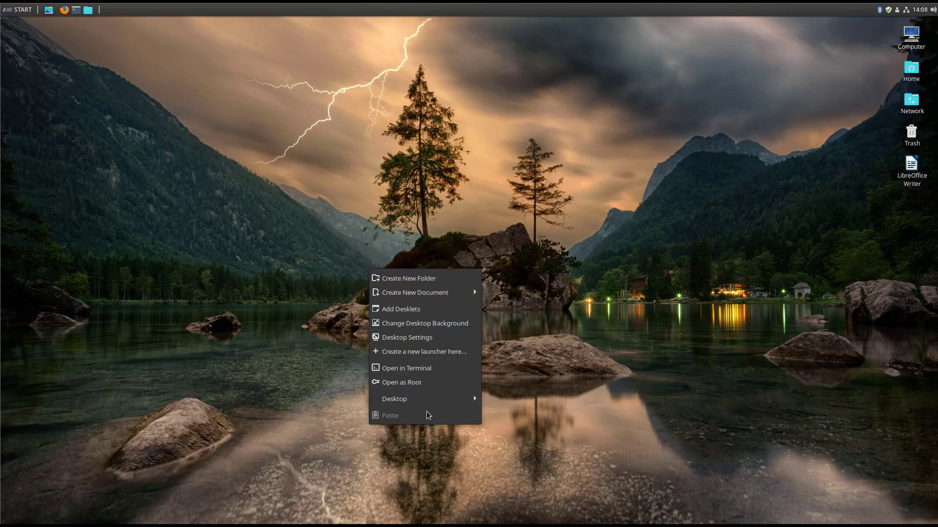
pyautogui.click(318, 324)
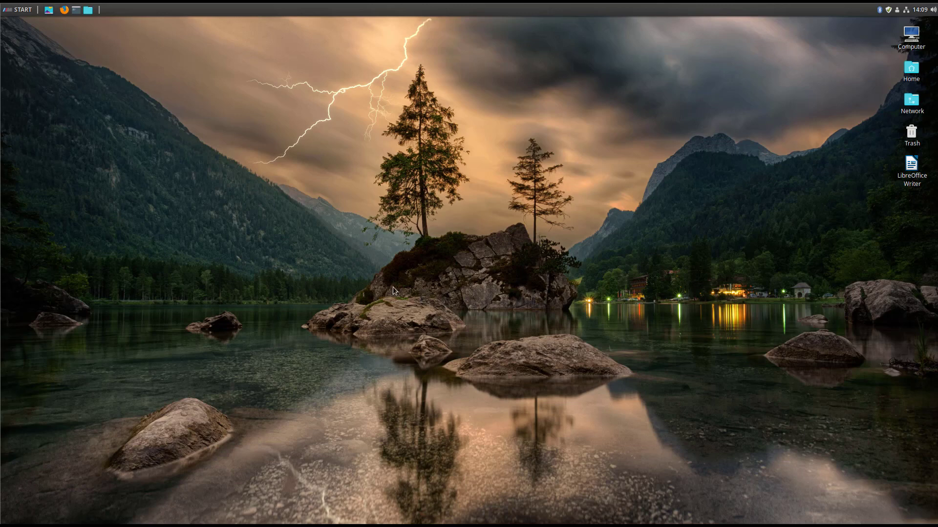
pyautogui.rightClick(298, 193)
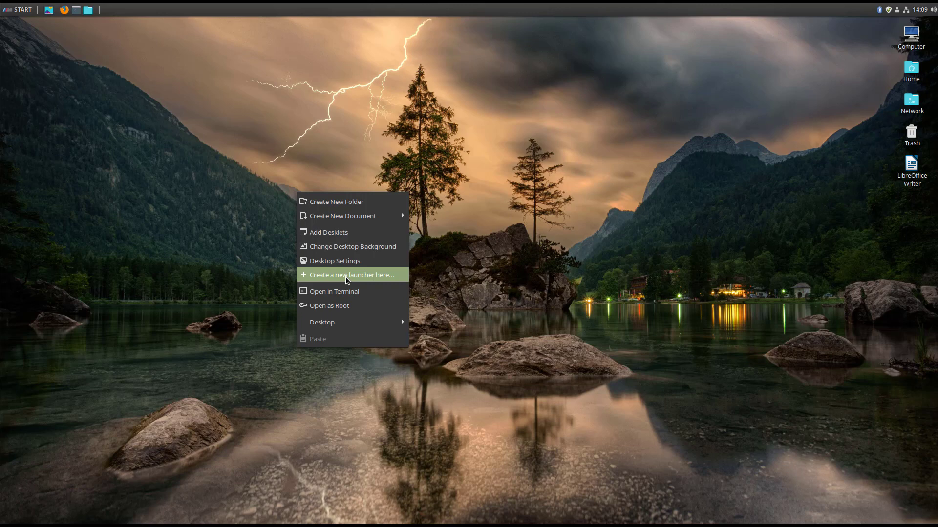
pyautogui.click(346, 276)
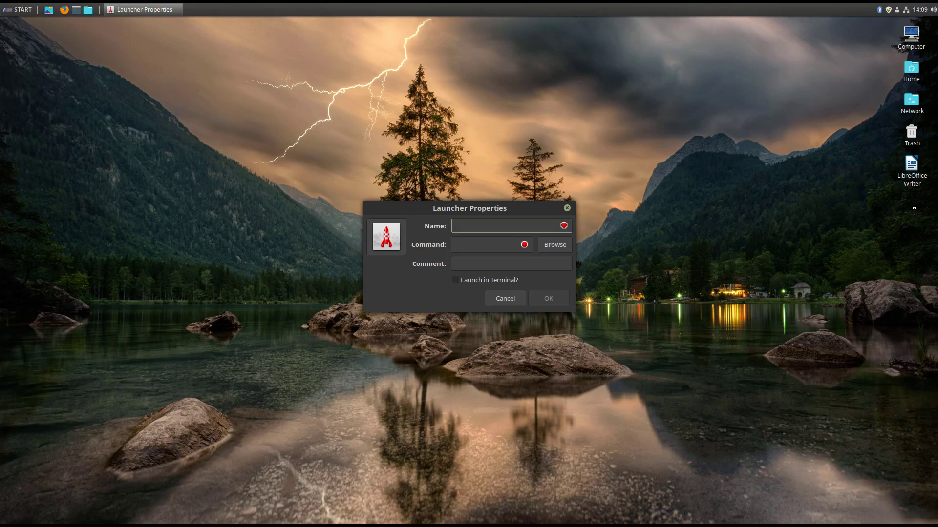
pyautogui.click(567, 208)
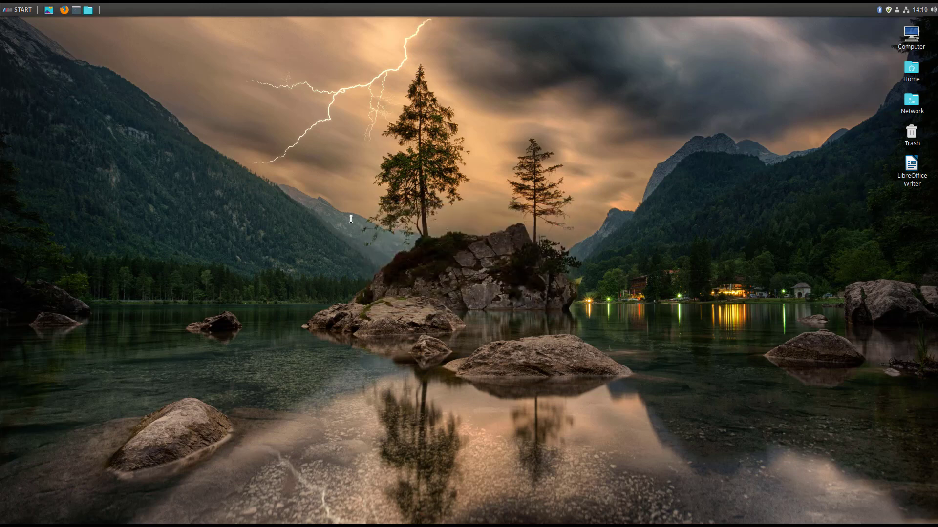
pyautogui.rightClick(350, 220)
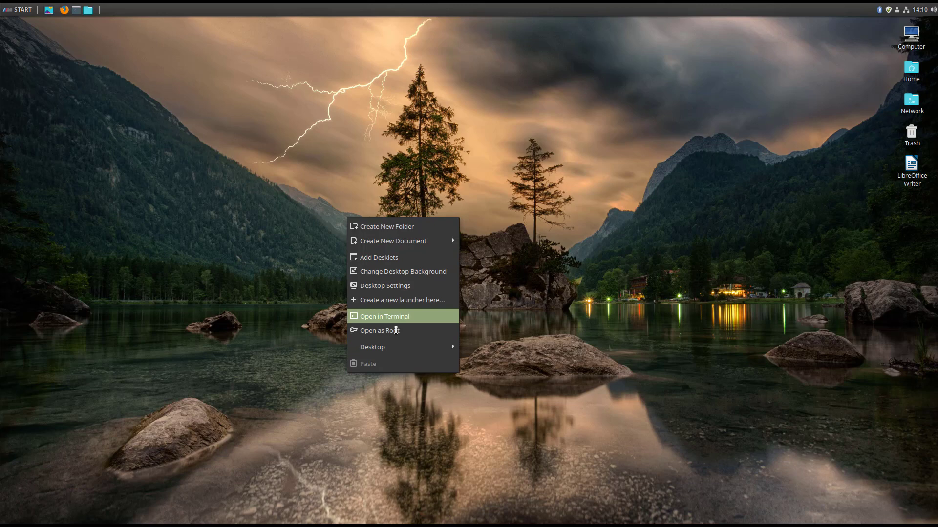
pyautogui.click(314, 328)
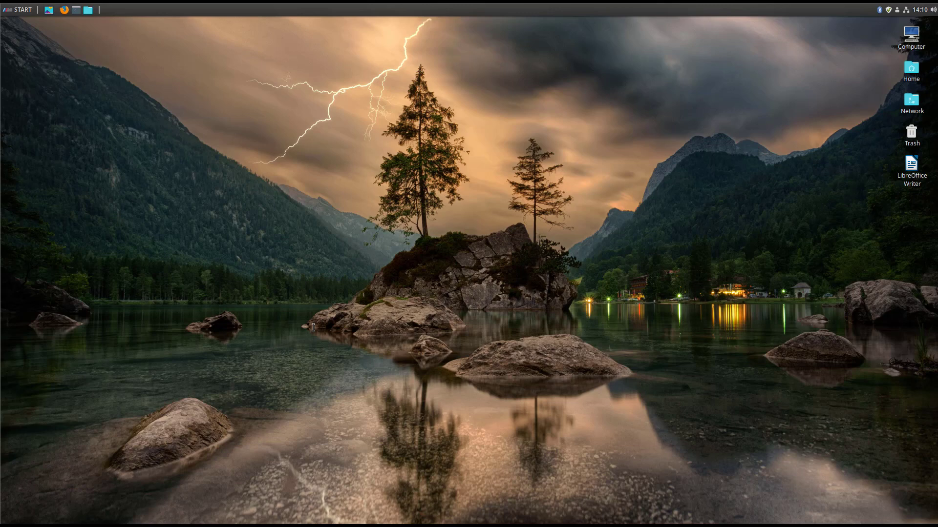
# Open and cancel another new launcher form, then reopen and dismiss the desktop menu.
pyautogui.rightClick(288, 209)
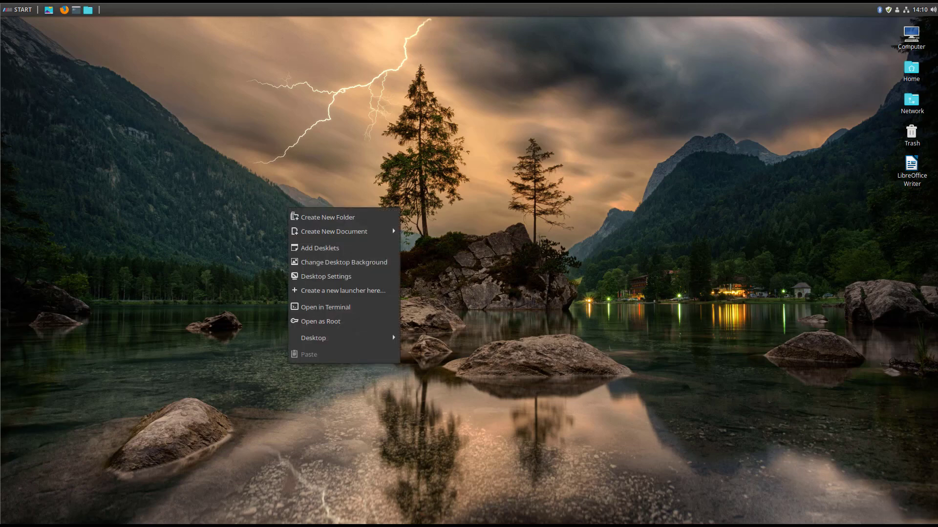
pyautogui.click(336, 293)
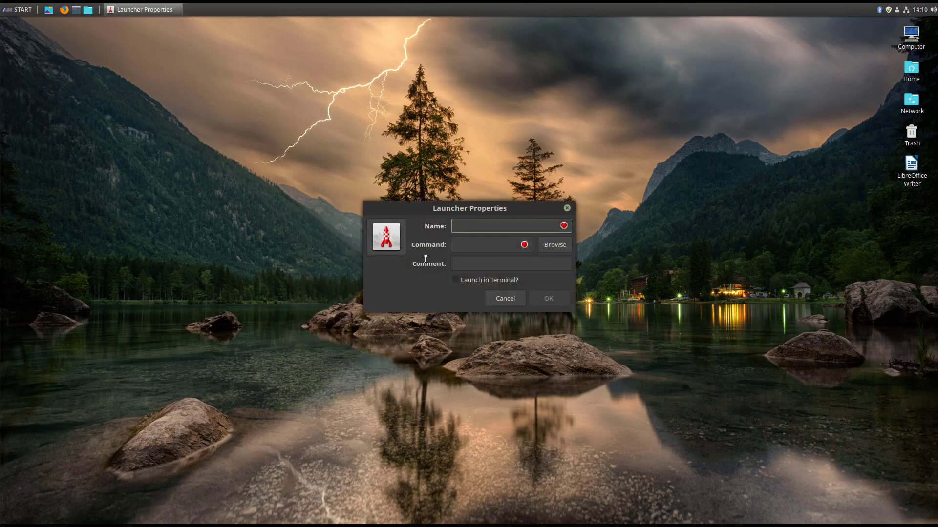
pyautogui.click(567, 208)
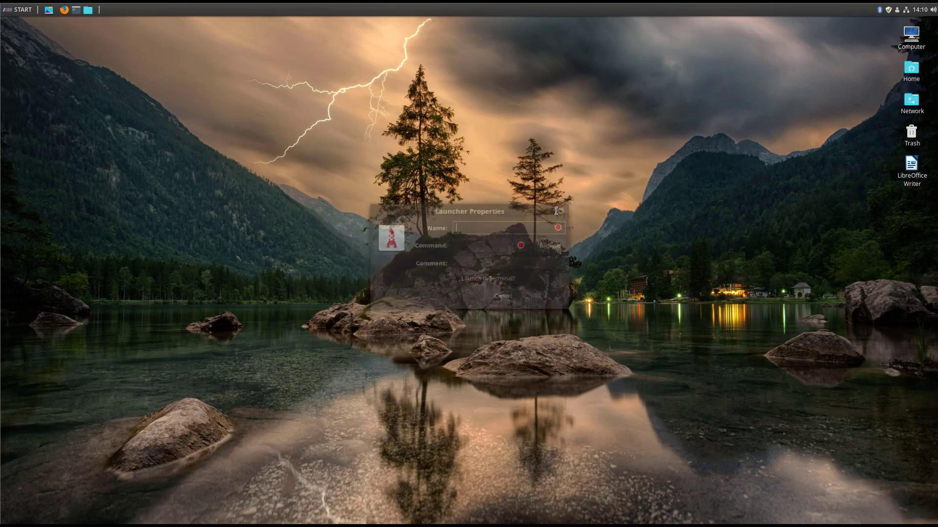
pyautogui.rightClick(337, 221)
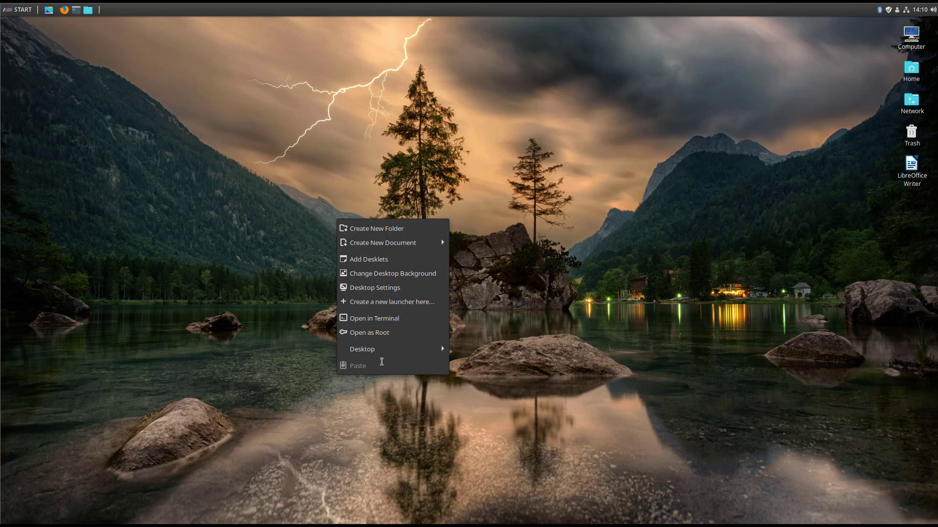
pyautogui.click(271, 306)
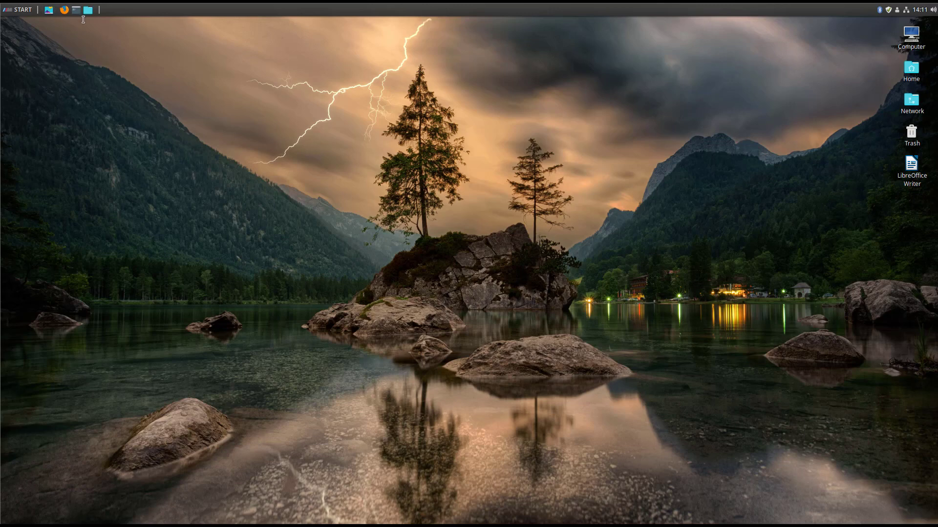
pyautogui.rightClick(277, 218)
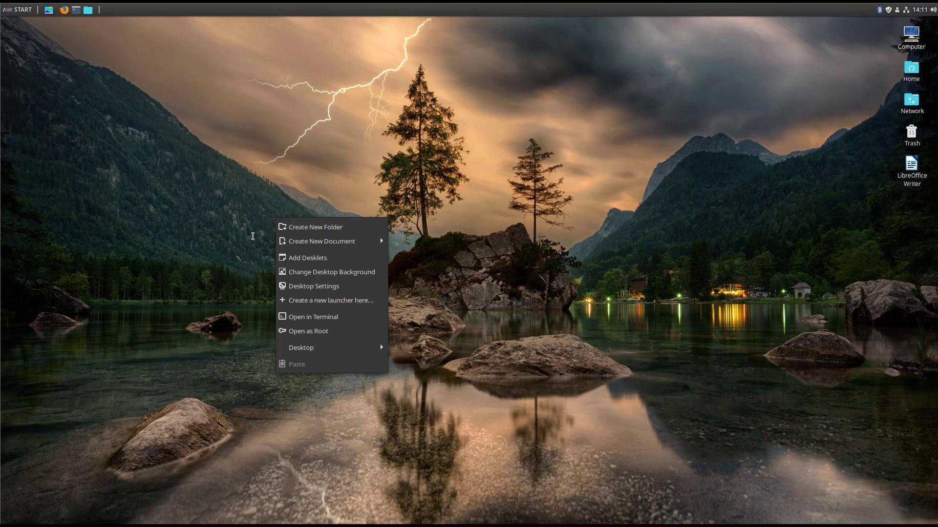
pyautogui.click(254, 235)
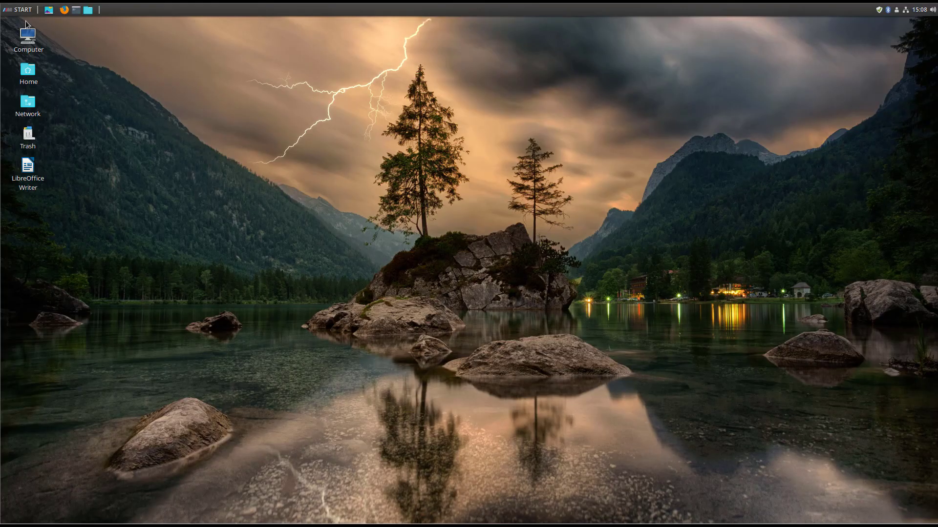
# Search the launcher for 'system', open System Info, then close it.
pyautogui.click(20, 14)
pyautogui.write('sy')
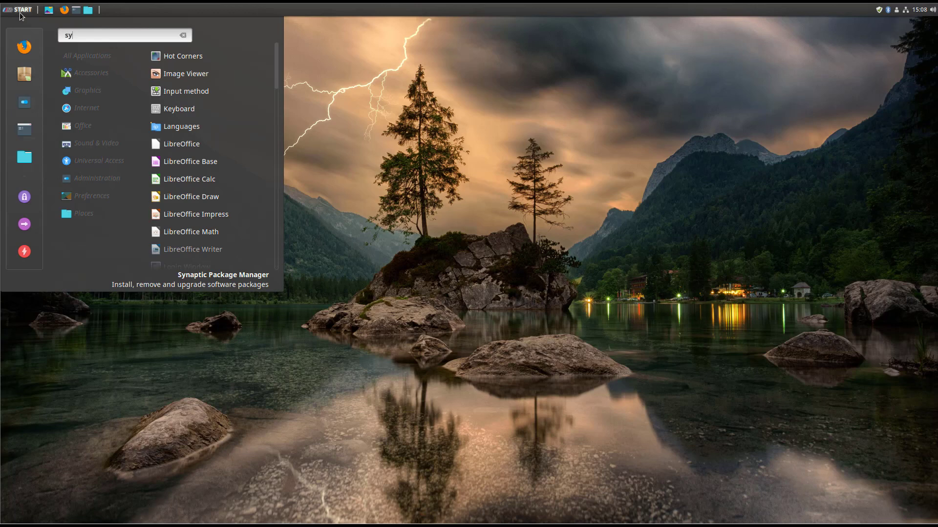
pyautogui.write('stem')
pyautogui.press('Return')
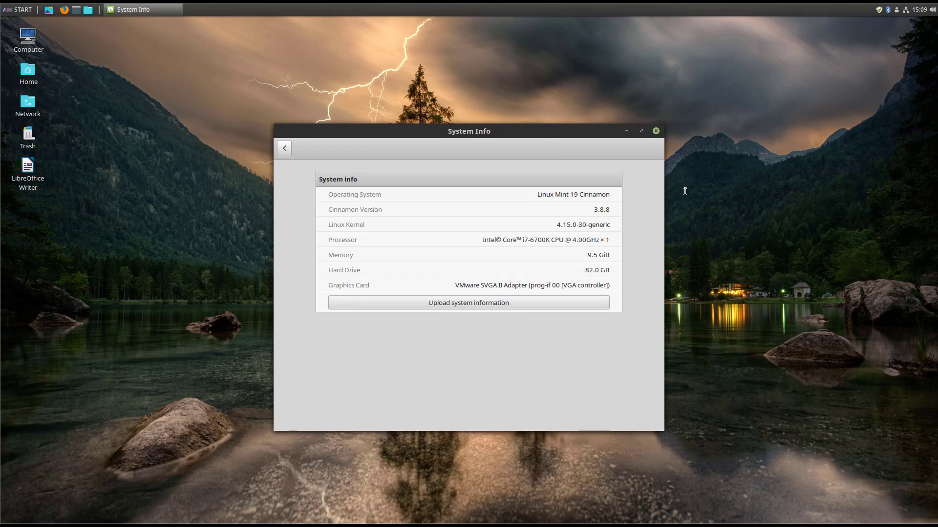
pyautogui.click(656, 131)
# Open the Ask Ubuntu Nautilus-actions in 18.04 question in Firefox from the pasted URL.
pyautogui.click(64, 10)
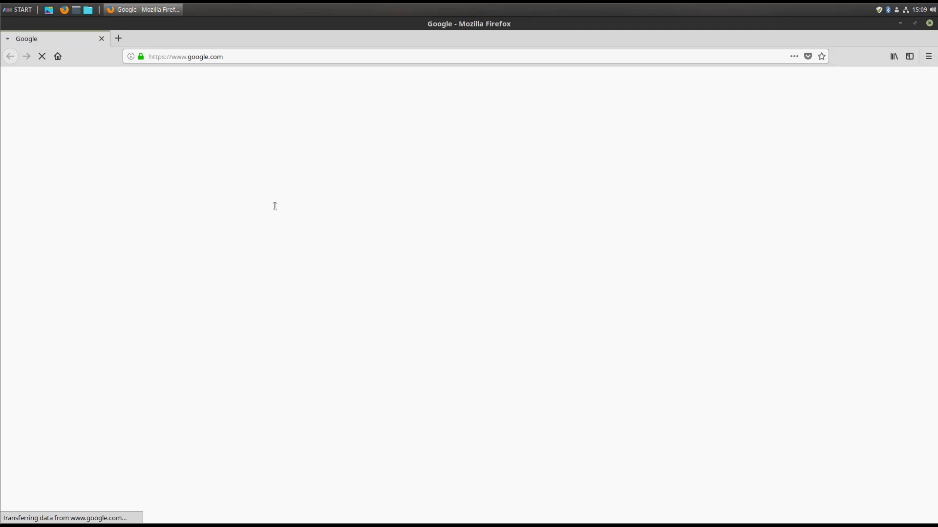
pyautogui.click(201, 57)
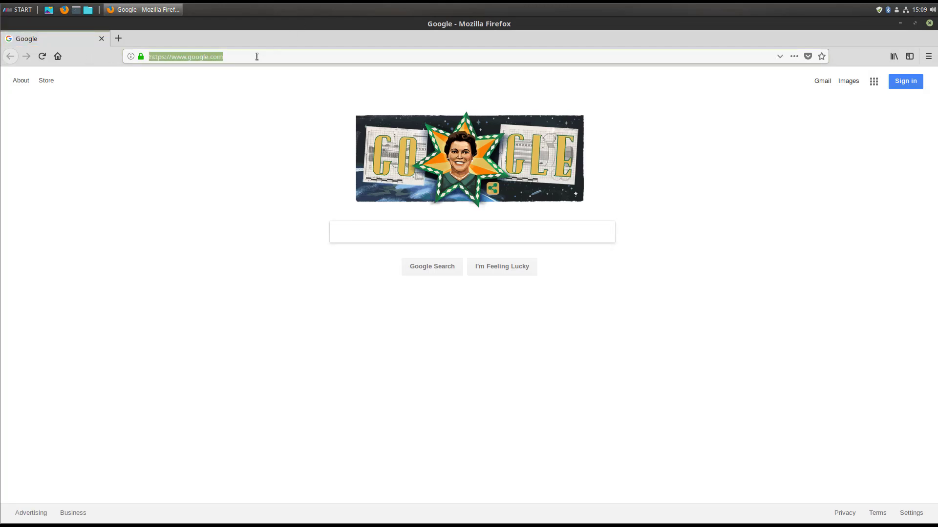
pyautogui.write('https://askubuntu.com/questions/1030940/nautilus-actions-in-18-04')
pyautogui.press('Return')
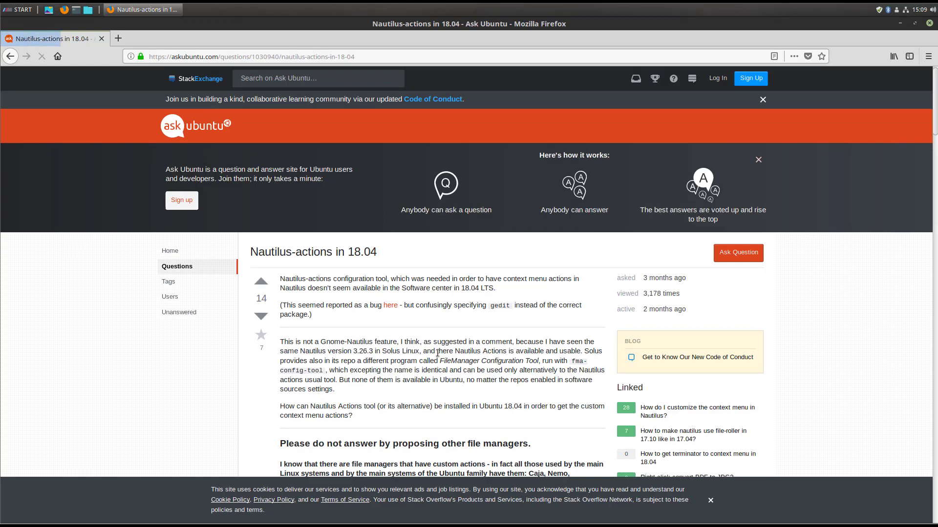
pyautogui.scroll(-3, 437, 353)
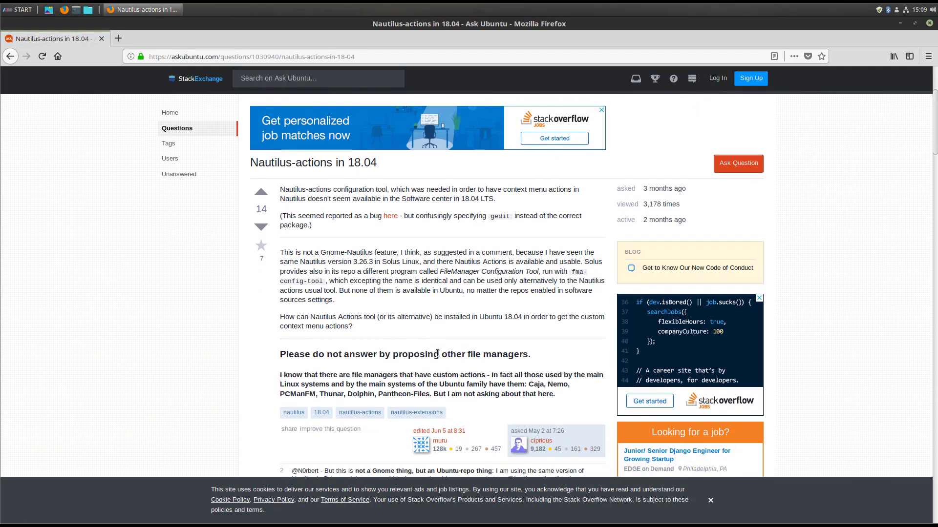
pyautogui.scroll(-2, 437, 353)
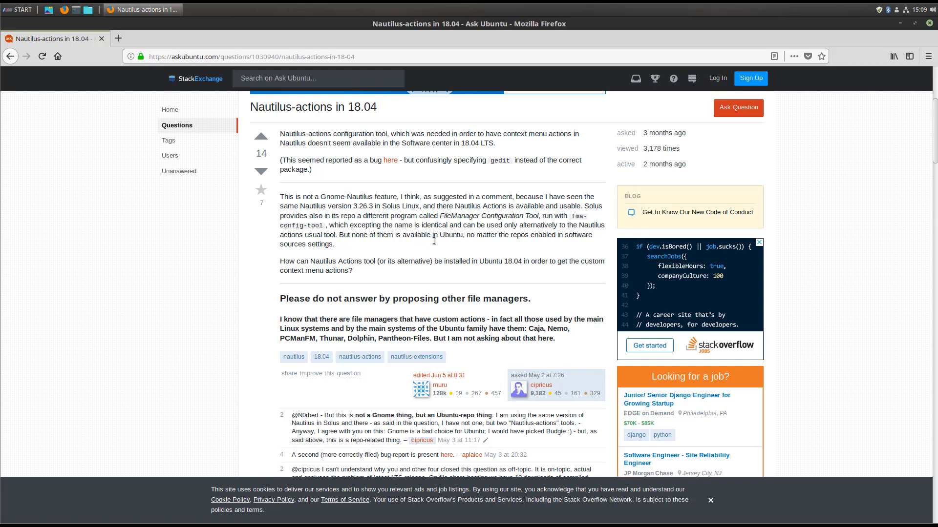
# Highlight the FileManager Configuration Tool name, then open the compiled all-file-managers package link.
pyautogui.moveTo(440, 216); pyautogui.dragTo(541, 216)
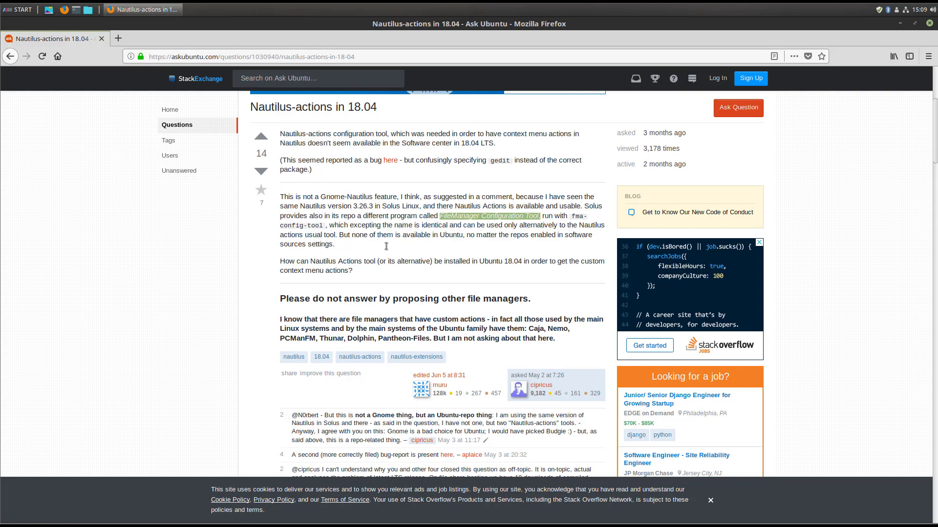
pyautogui.scroll(-10, 386, 247)
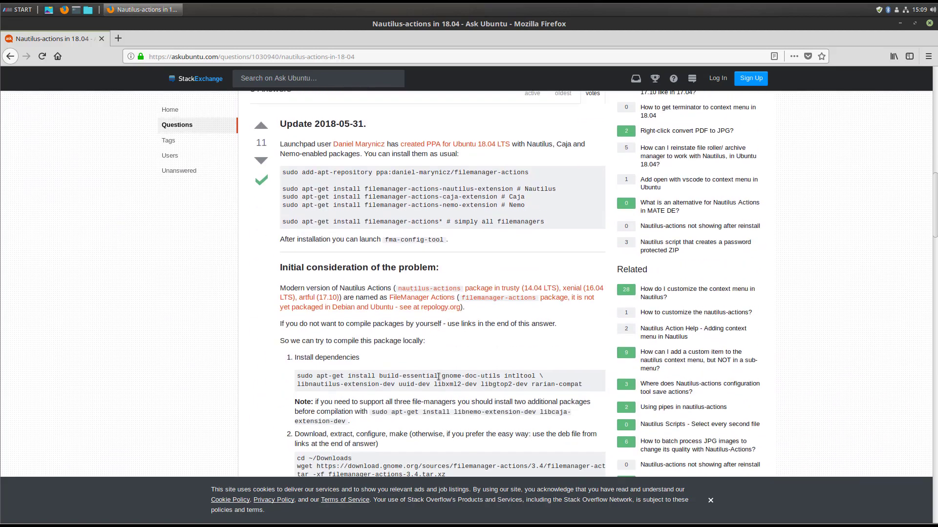
pyautogui.scroll(-1, 438, 376)
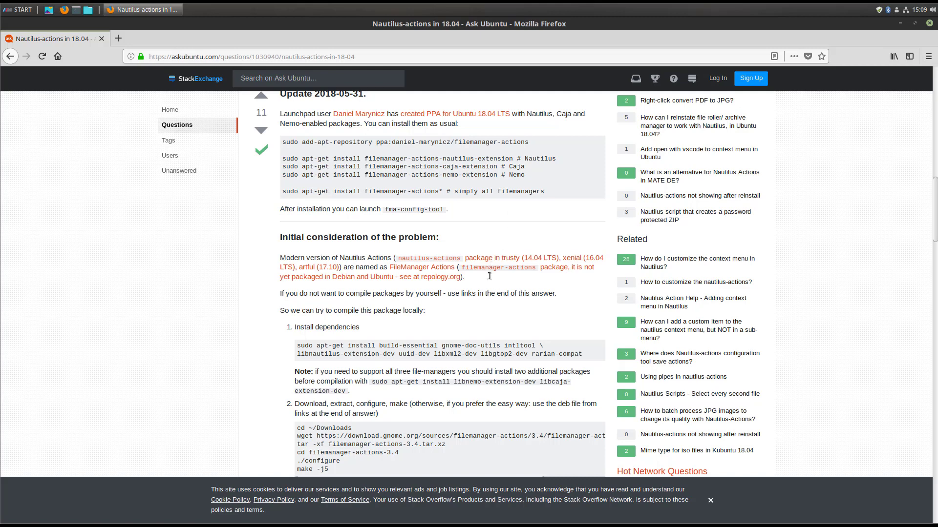
pyautogui.scroll(-3, 448, 341)
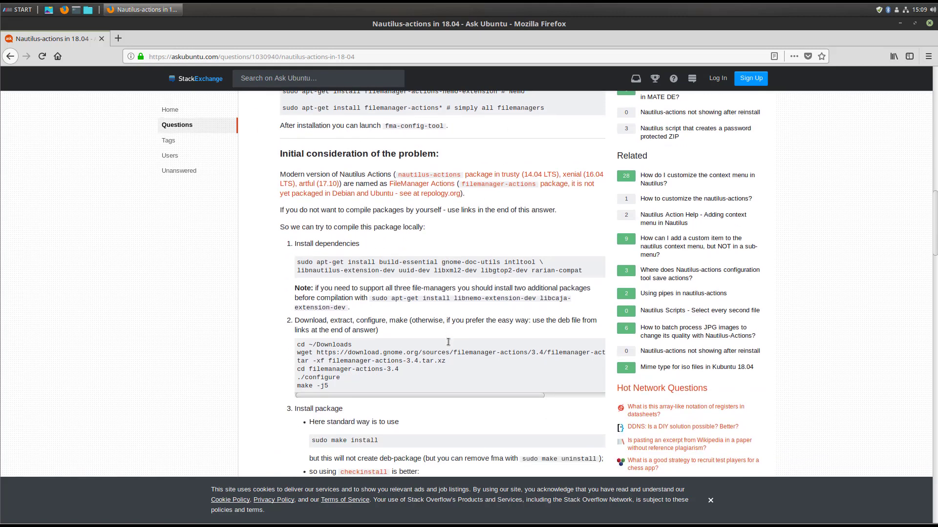
pyautogui.scroll(-3, 450, 340)
pyautogui.scroll(-2, 451, 341)
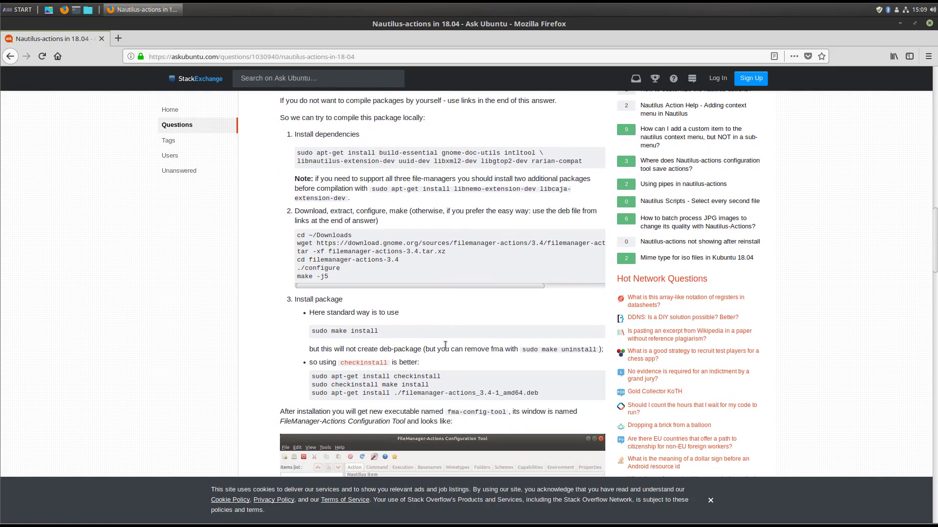
pyautogui.scroll(-2, 442, 340)
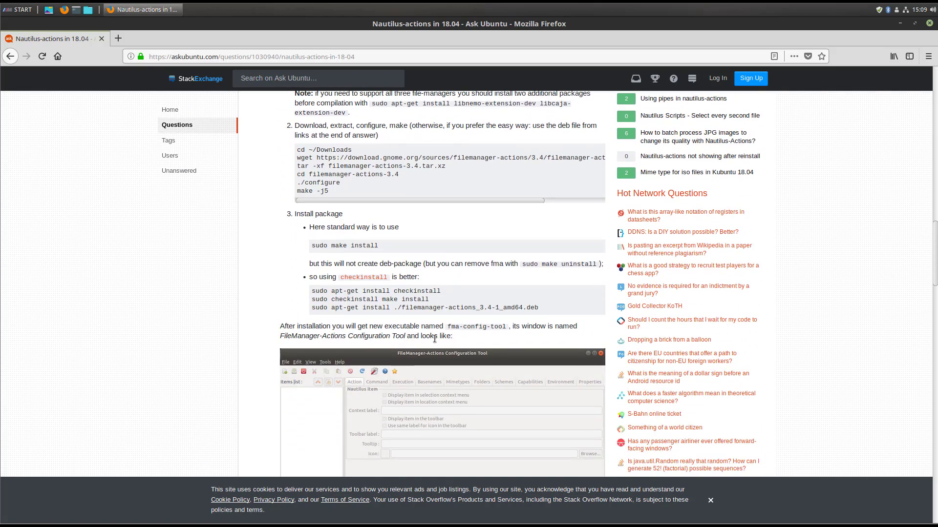
pyautogui.scroll(-8, 439, 341)
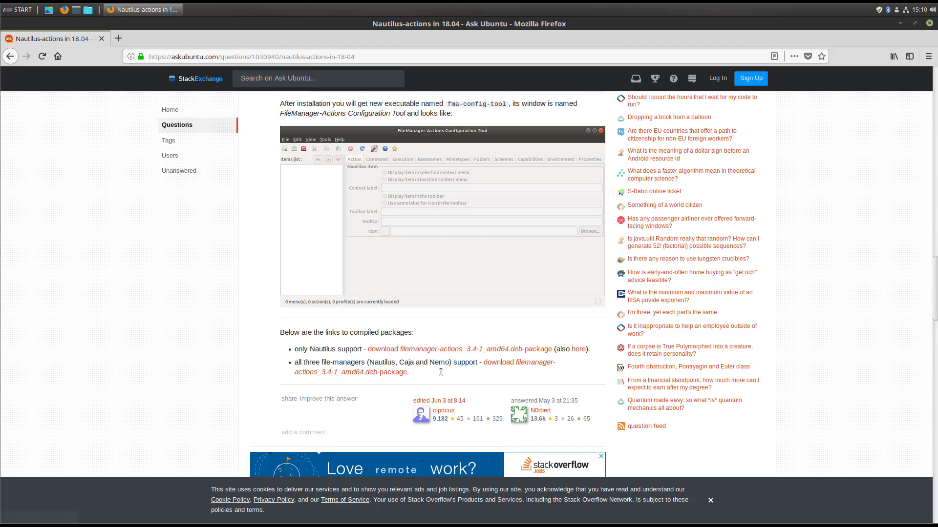
pyautogui.click(501, 365)
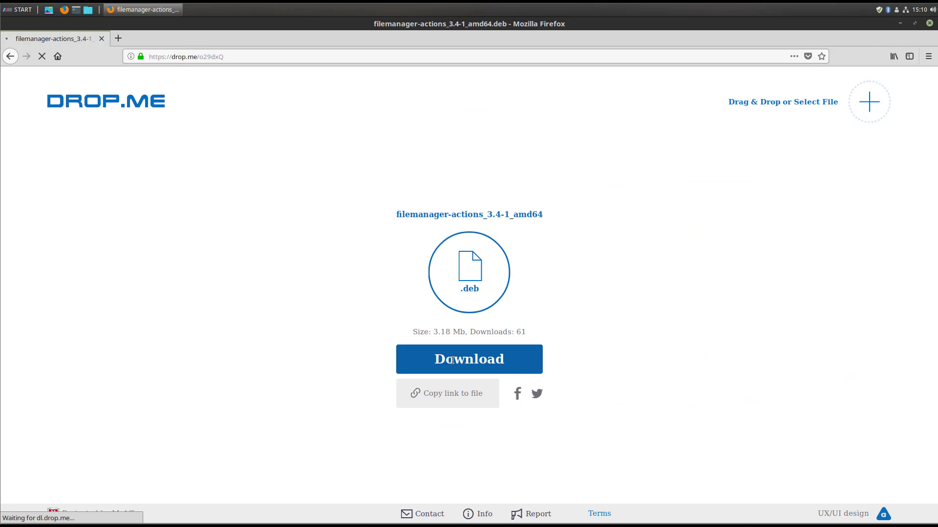
# Download the .deb, show Downloads in Nemo, and close Firefox, cancelling the unfinished download.
pyautogui.click(435, 337)
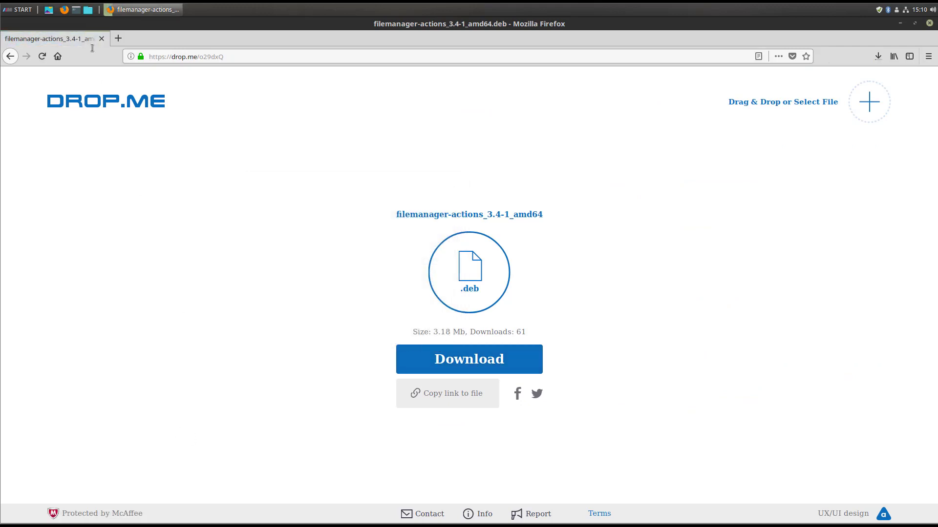
pyautogui.click(89, 10)
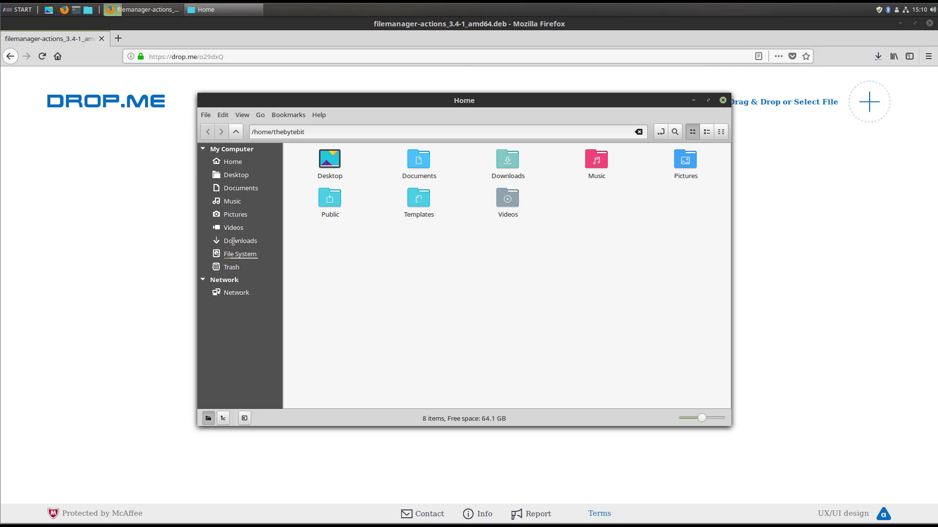
pyautogui.click(234, 242)
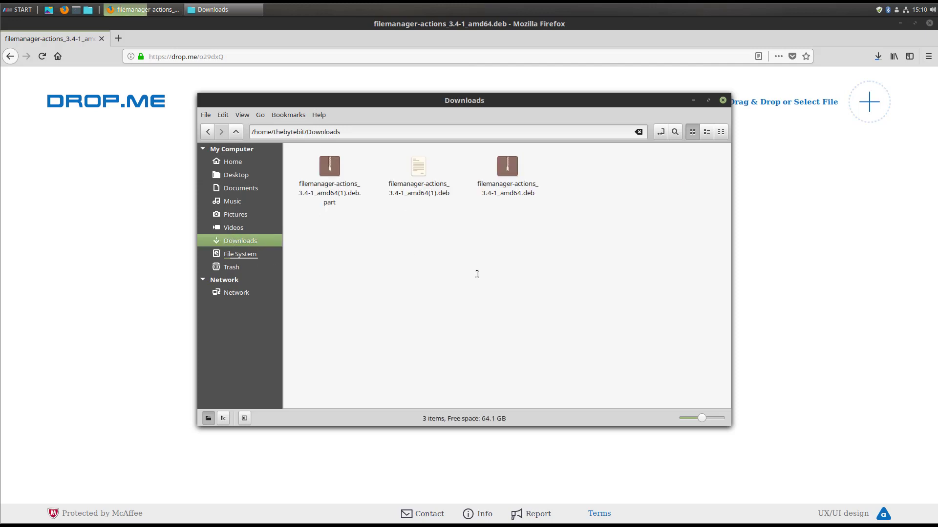
pyautogui.click(930, 23)
pyautogui.click(545, 304)
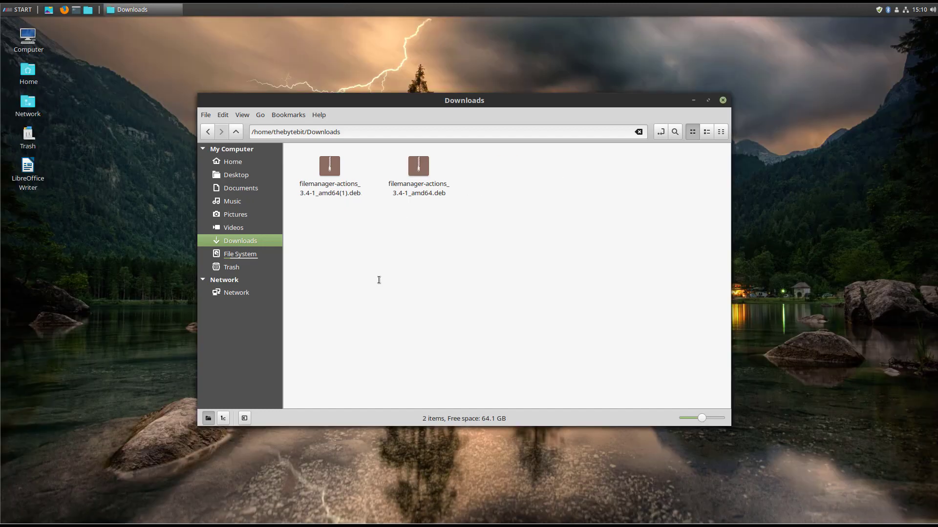
# Delete filemanager-actions_3.4-1_amd64(1).deb and open the remaining .deb in Package Installer.
pyautogui.click(329, 170)
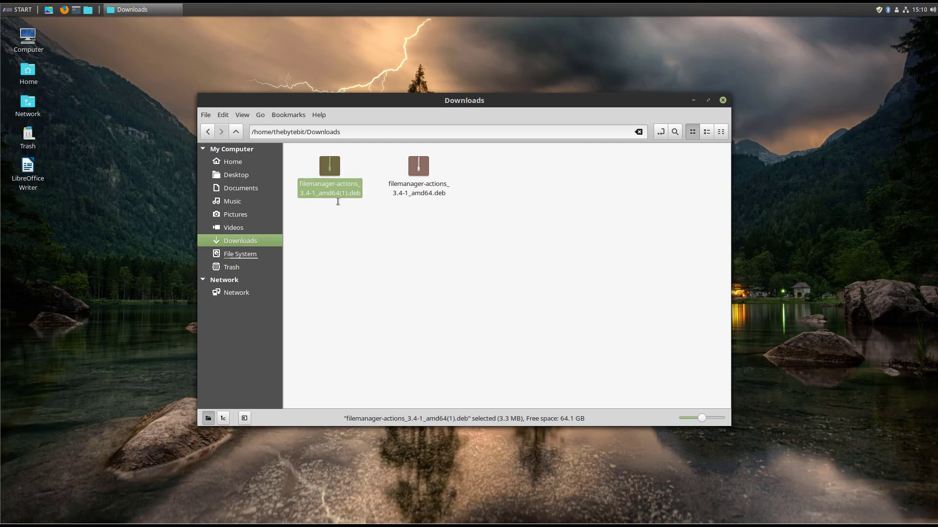
pyautogui.press('Delete')
pyautogui.click(348, 195)
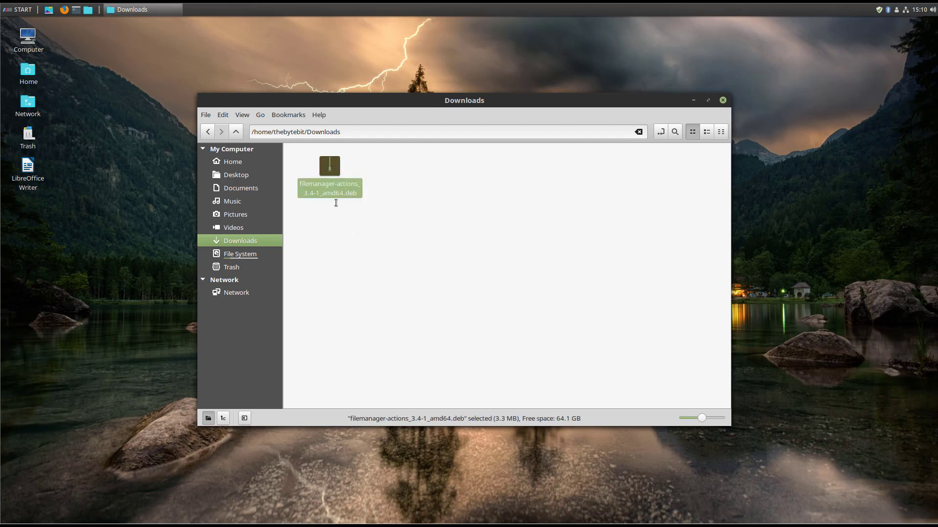
pyautogui.doubleClick(330, 168)
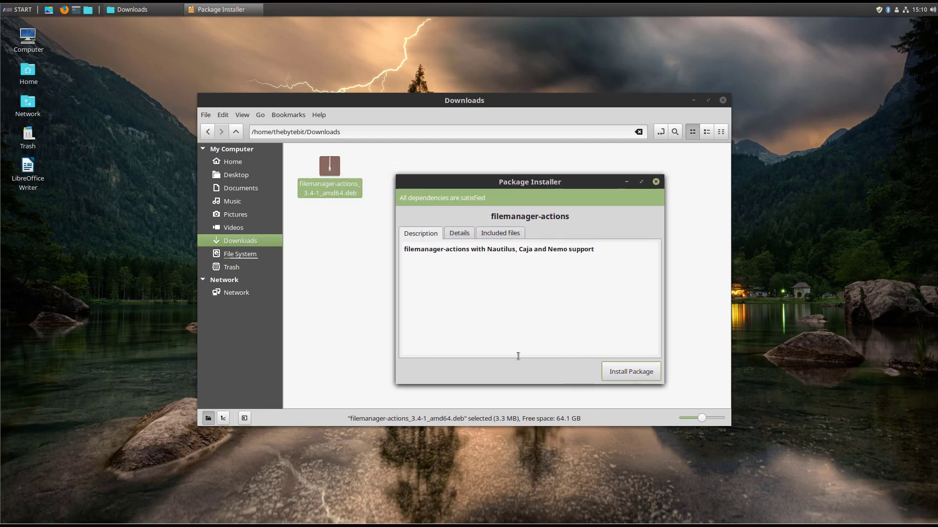
# Install filemanager-actions with the account password, then close Package Installer and the Downloads window.
pyautogui.click(628, 374)
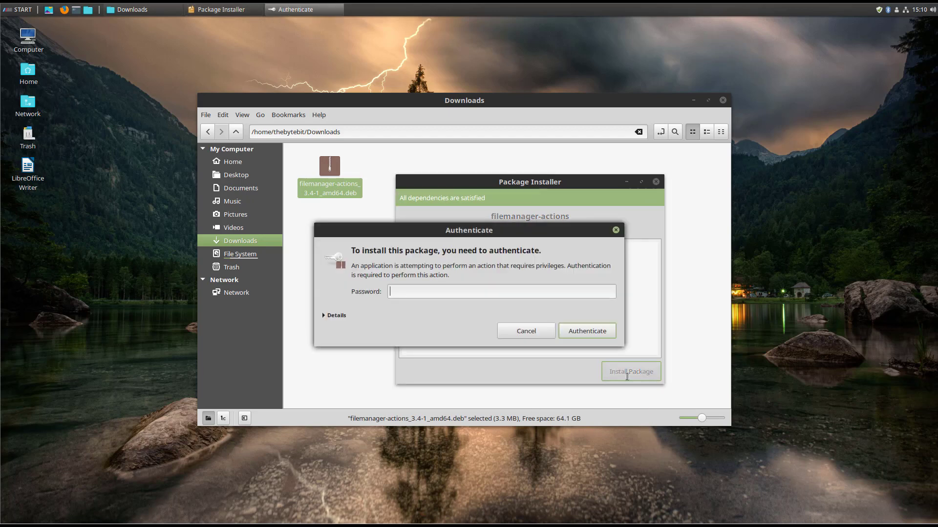
pyautogui.write('••••••')
pyautogui.press('Return')
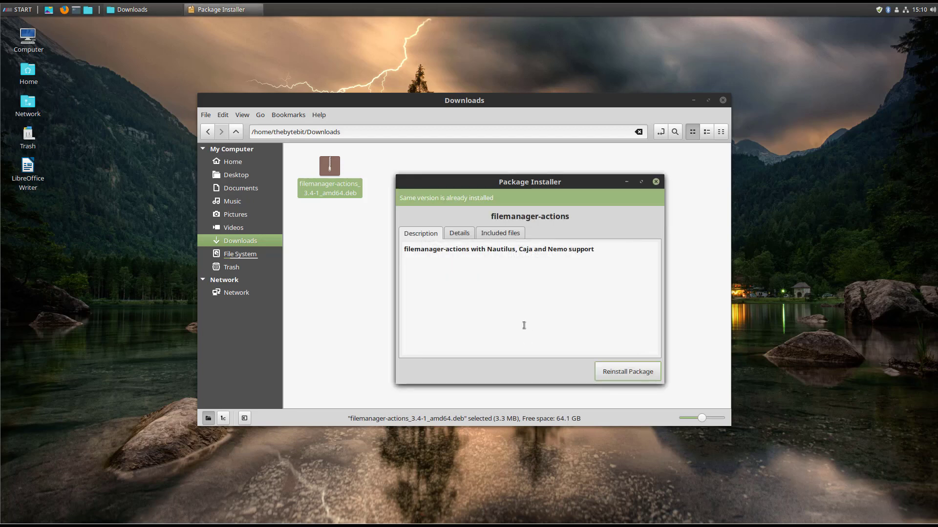
pyautogui.click(656, 182)
pyautogui.click(723, 100)
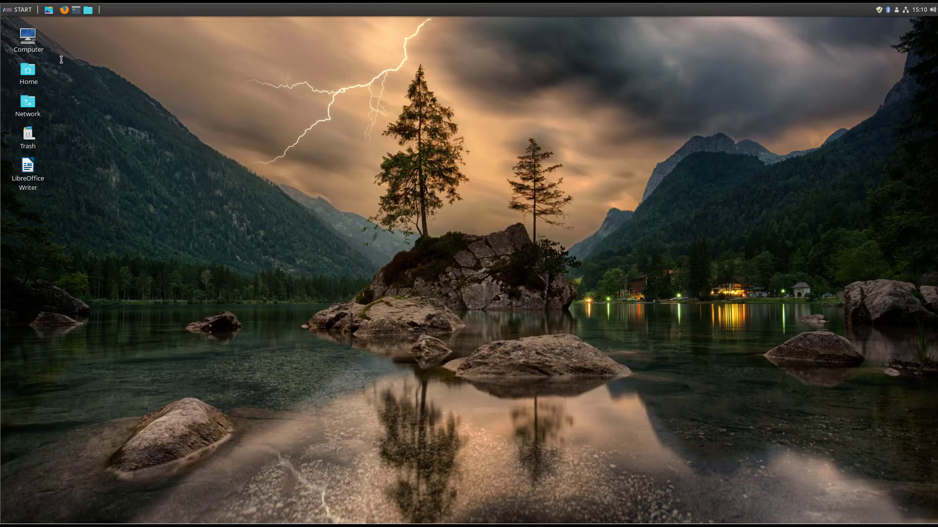
# Search the applications menu for 'fma', then 'files', and close the menu without a match.
pyautogui.click(17, 10)
pyautogui.write('fma')
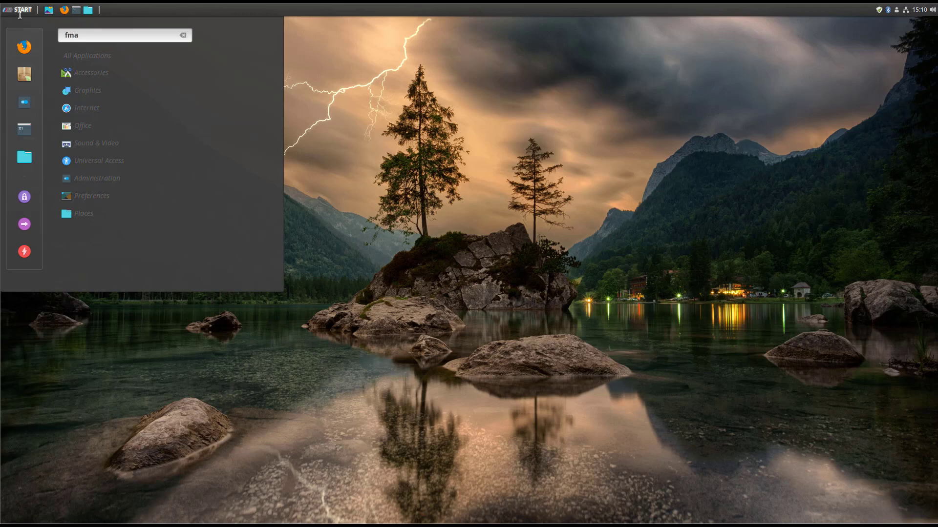
pyautogui.press('BackSpace')
pyautogui.press('BackSpace')
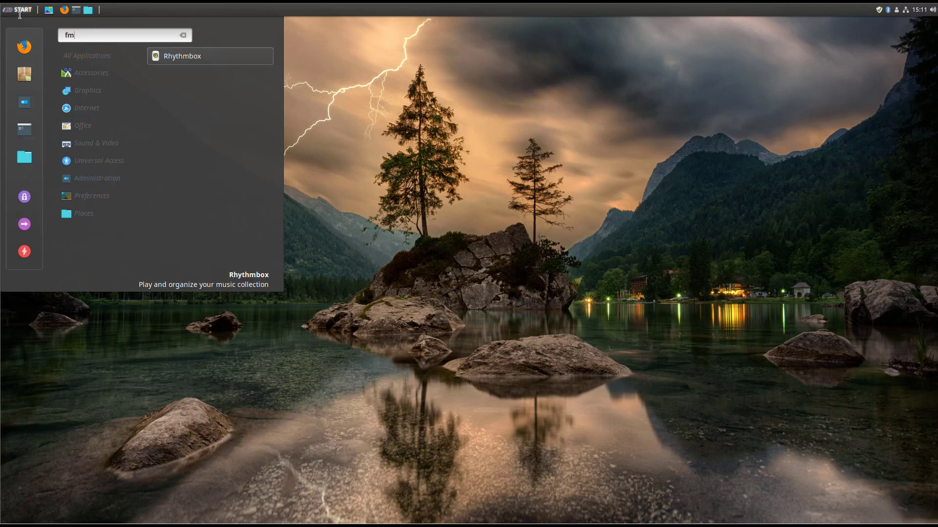
pyautogui.write('iles')
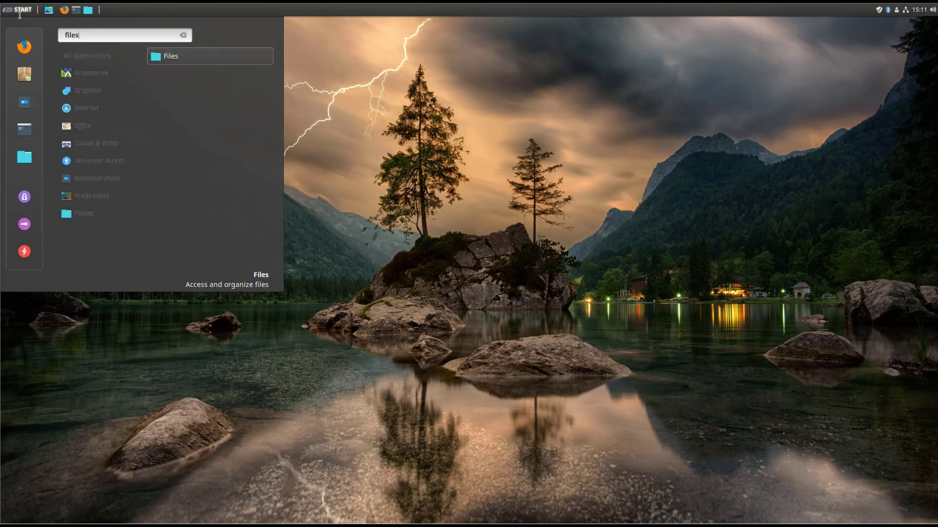
pyautogui.click(468, 158)
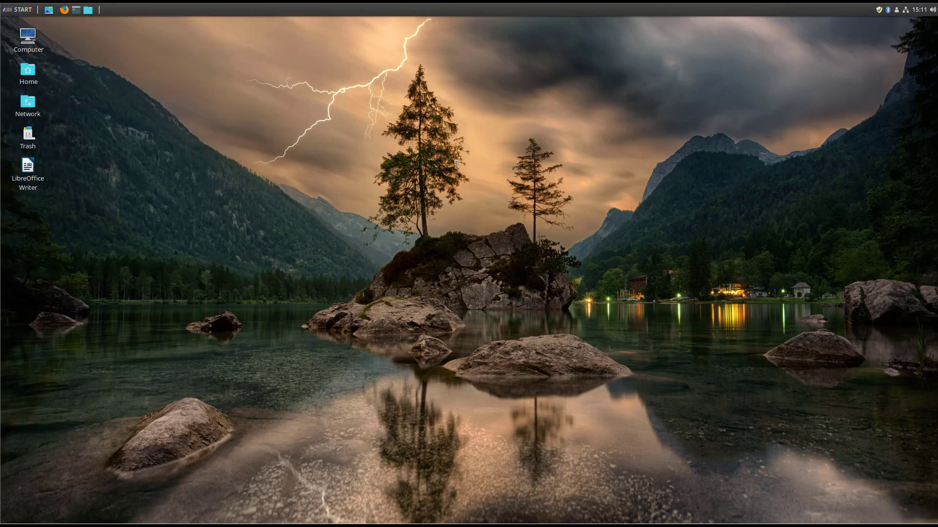
pyautogui.rightClick(307, 140)
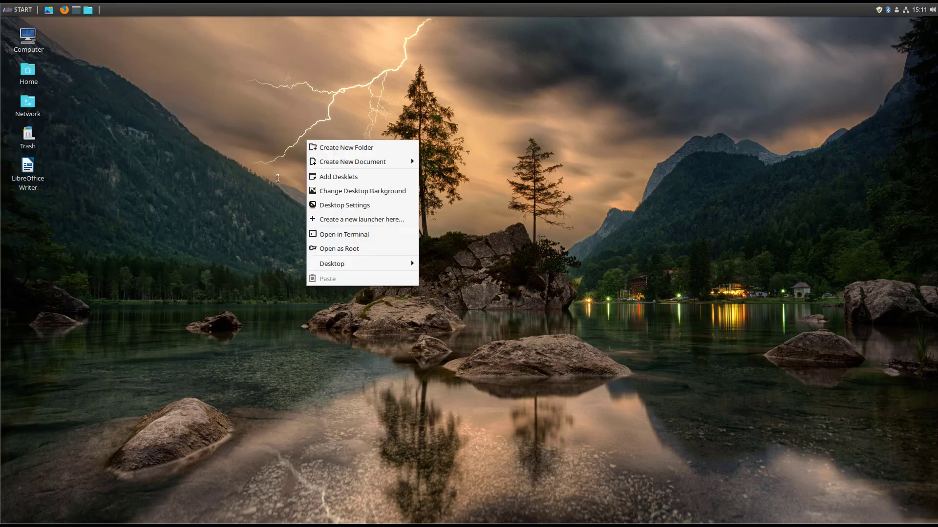
pyautogui.click(316, 235)
pyautogui.write('fma-config-tool')
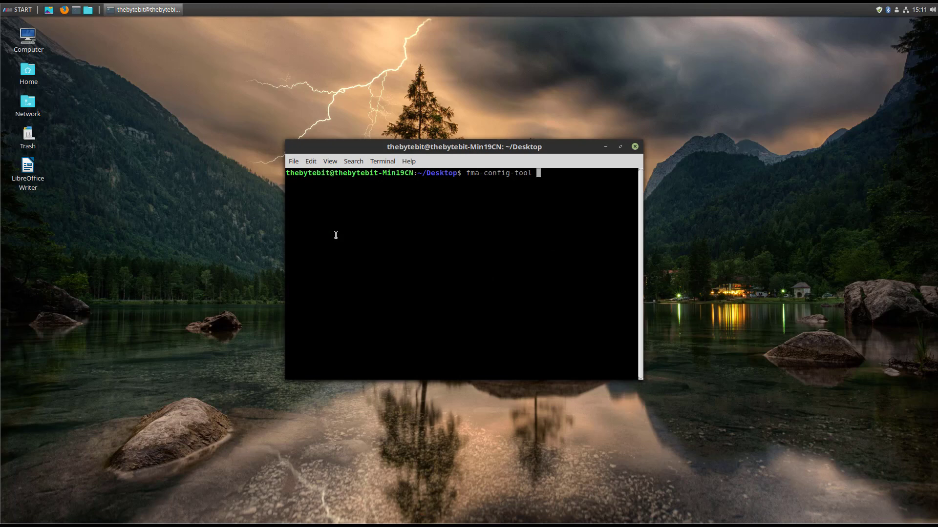
pyautogui.click(634, 147)
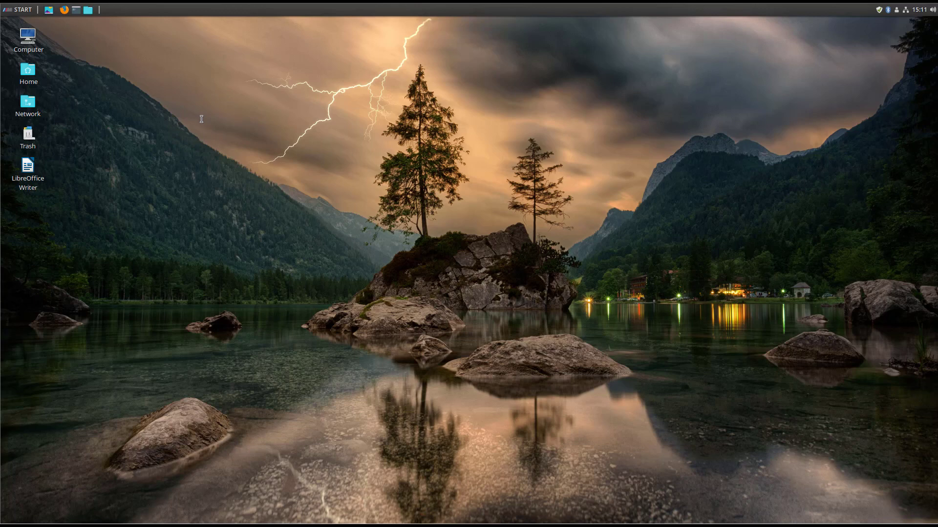
# Log out, log back in with the account password, and close the Welcome to Linux Mint window.
pyautogui.click(18, 9)
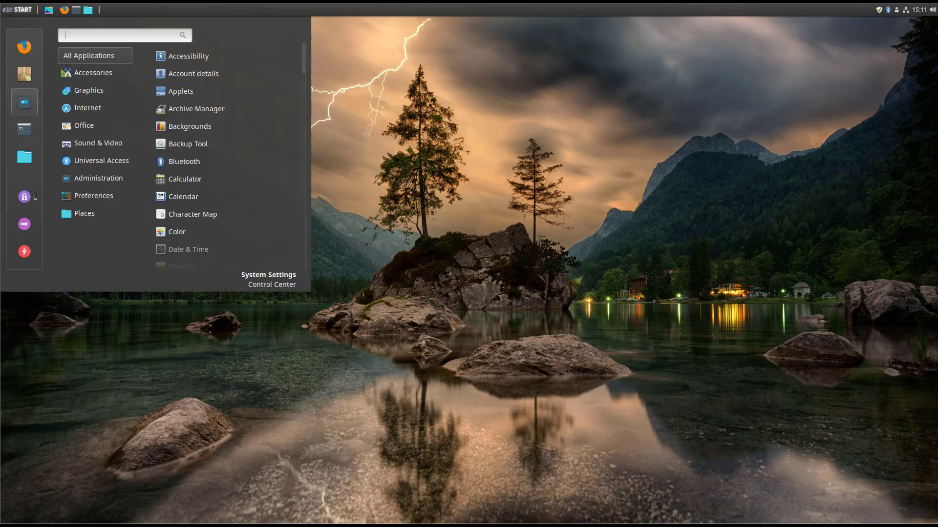
pyautogui.click(24, 225)
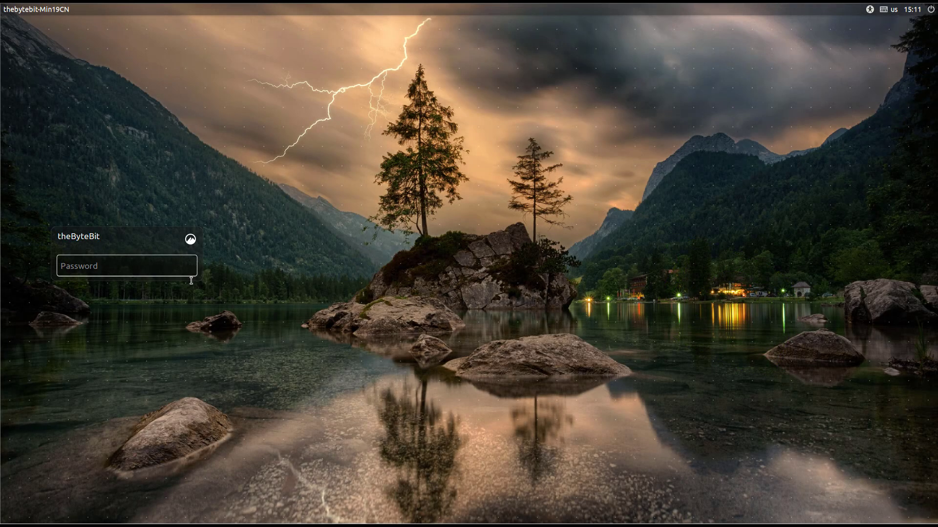
pyautogui.write('admin')
pyautogui.press('Return')
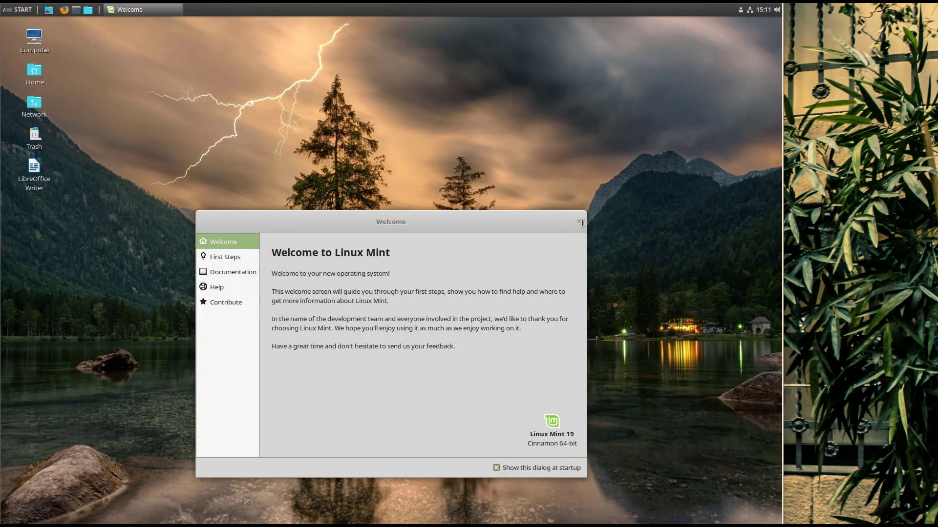
pyautogui.click(578, 222)
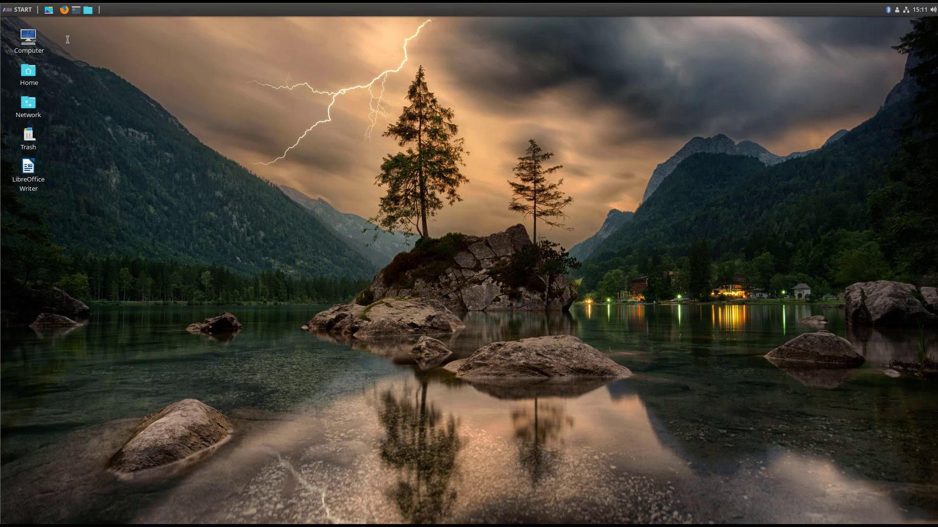
# Search the applications menu for 'fma' and launch FileManager-Actions Configuration Tool.
pyautogui.click(18, 10)
pyautogui.write('fma')
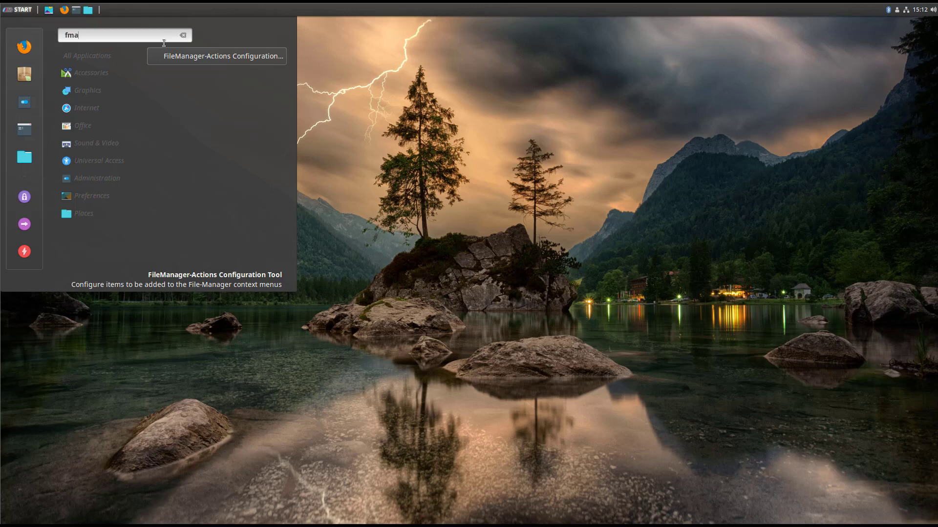
pyautogui.click(196, 56)
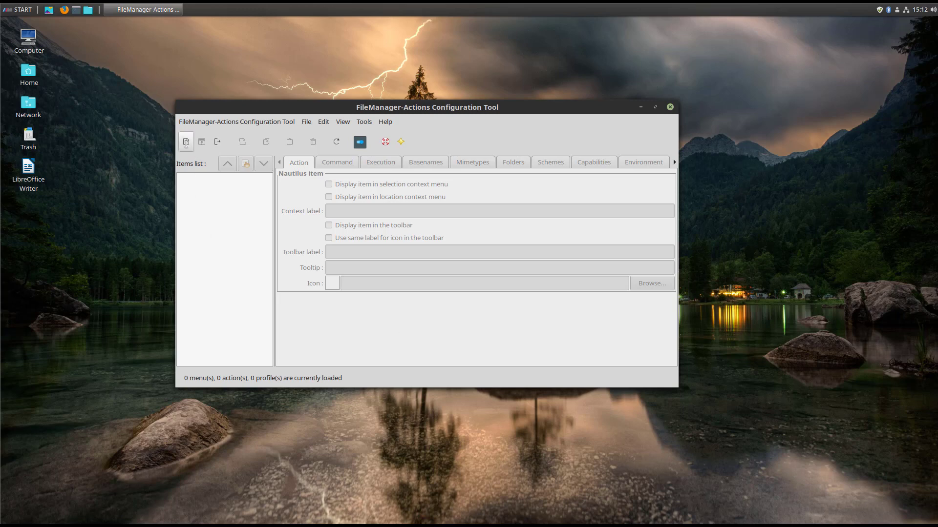
# Create a new action and replace its default context label with 'Firefox'.
pyautogui.click(186, 142)
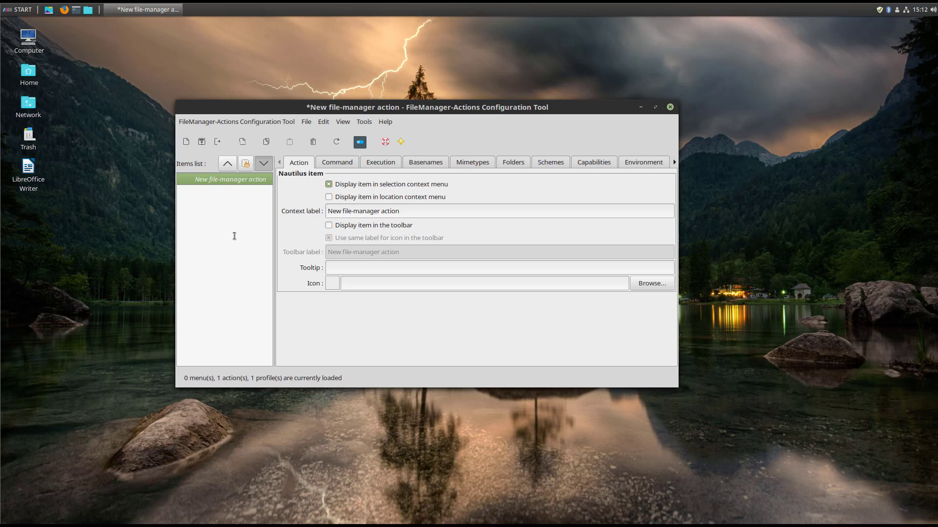
pyautogui.moveTo(418, 212); pyautogui.dragTo(311, 212)
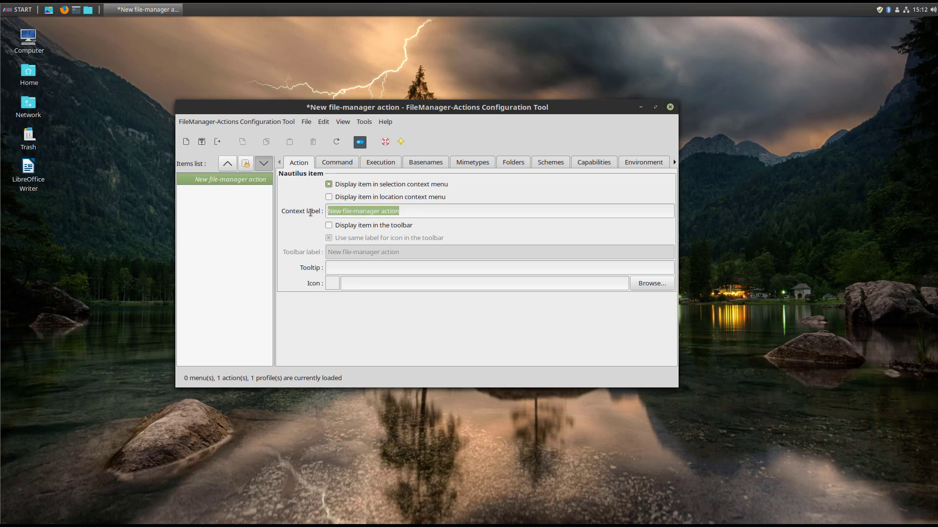
pyautogui.write('Firefox')
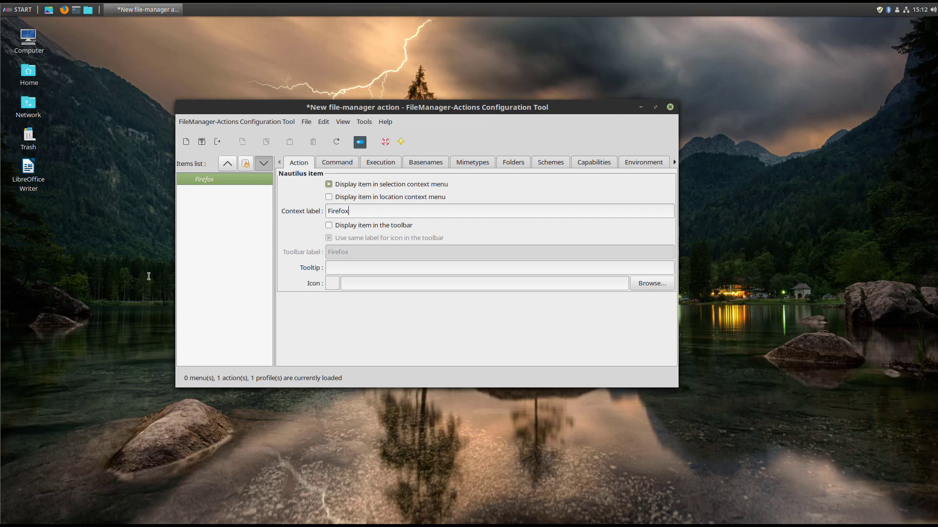
pyautogui.click(83, 243)
pyautogui.rightClick(84, 196)
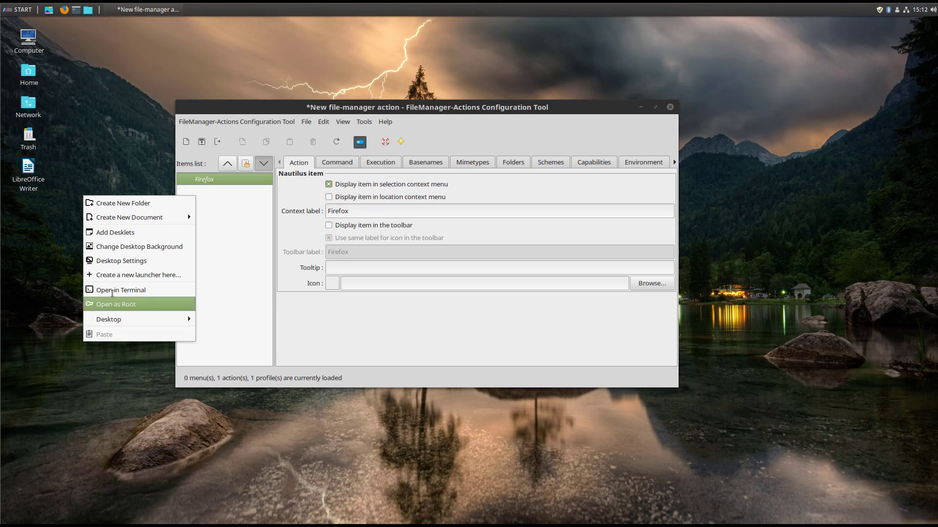
pyautogui.click(112, 292)
pyautogui.write('firefox')
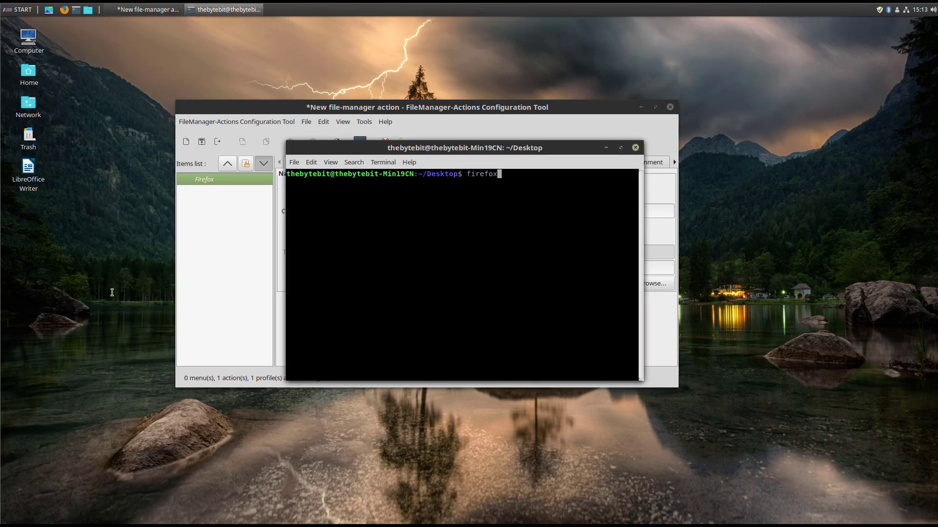
pyautogui.press('Return')
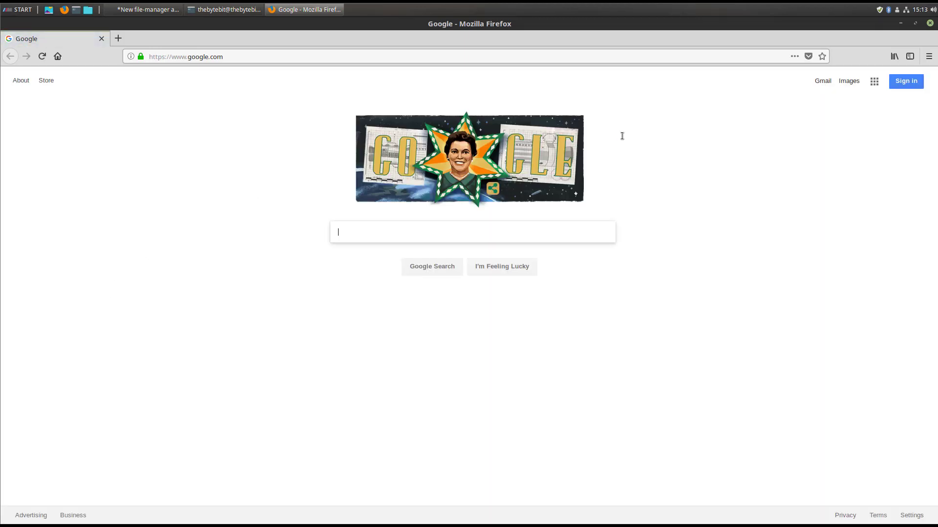
pyautogui.click(929, 23)
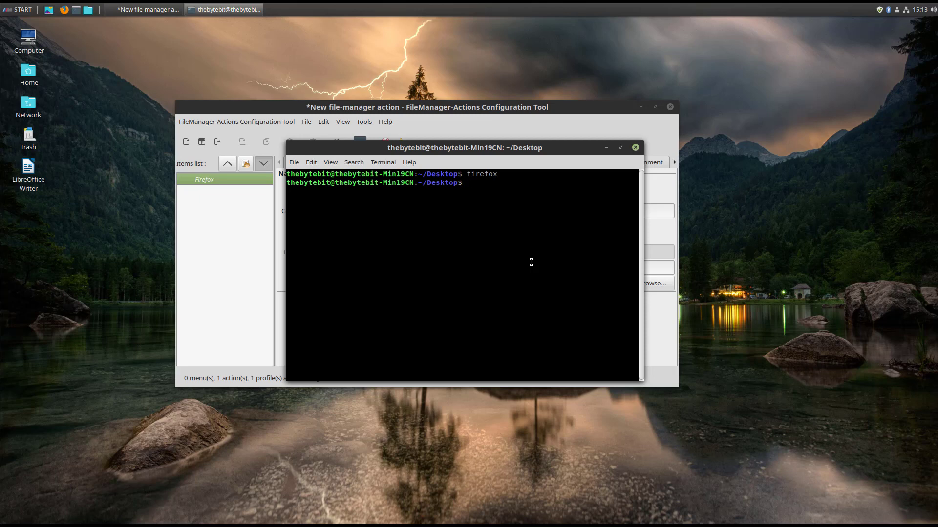
pyautogui.click(635, 147)
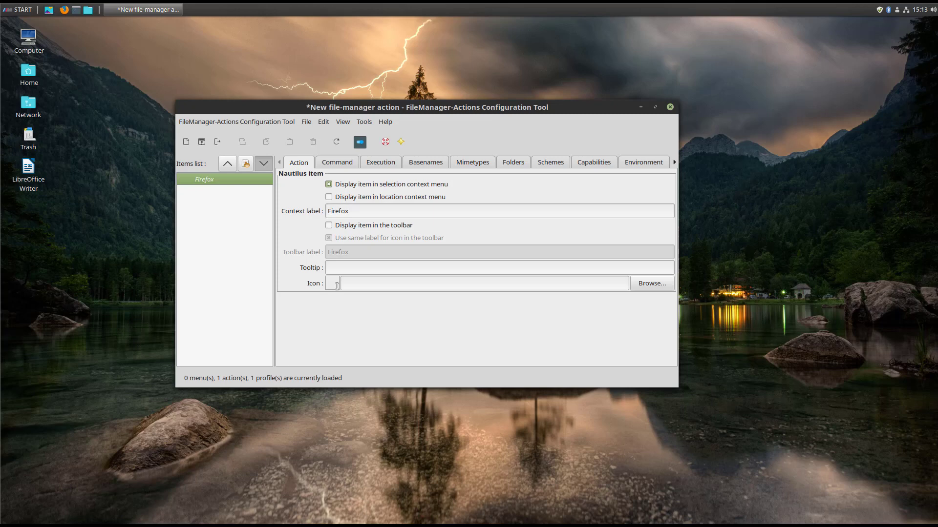
# Choose the firefox icon from Themed icons > Applications, apply it and confirm with OK.
pyautogui.click(650, 286)
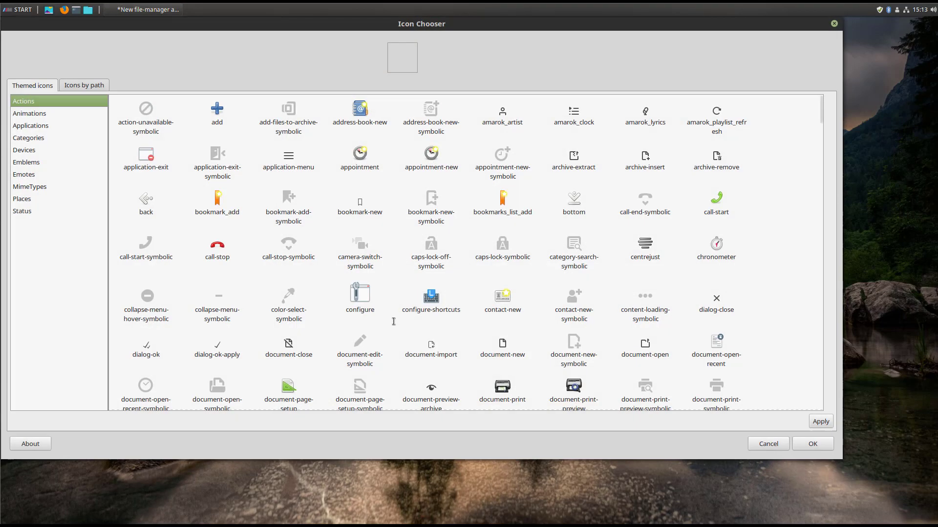
pyautogui.click(92, 87)
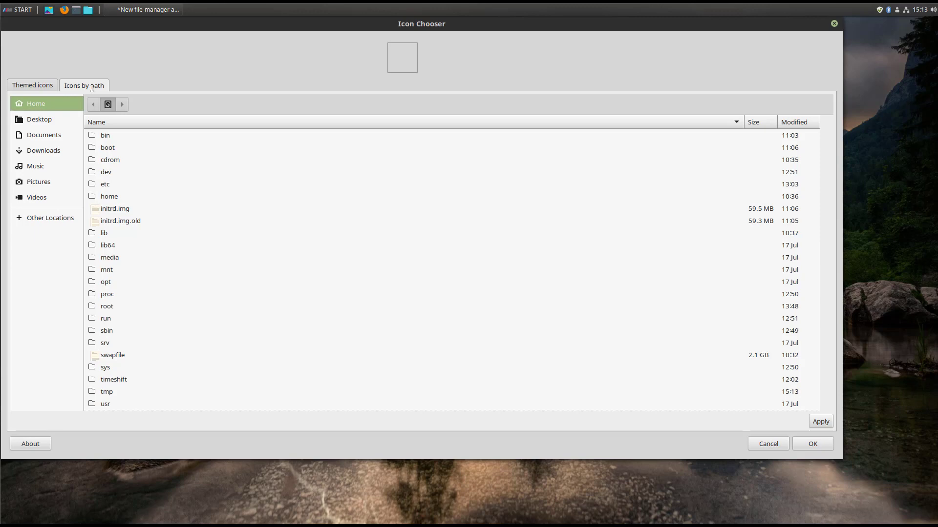
pyautogui.click(32, 88)
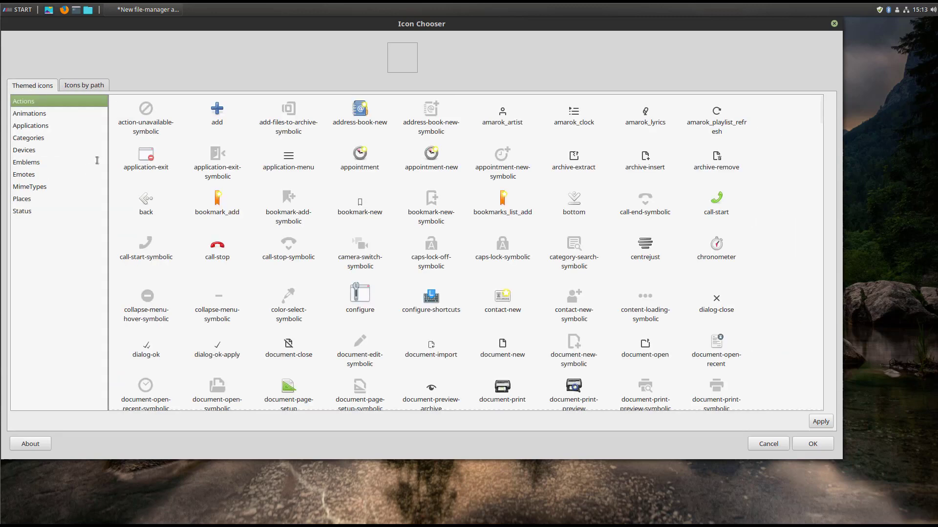
pyautogui.click(35, 126)
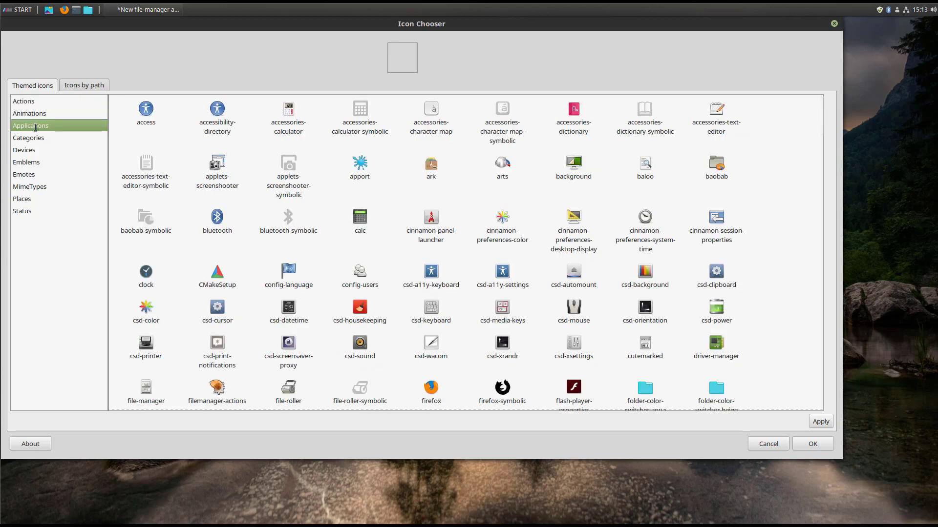
pyautogui.click(434, 385)
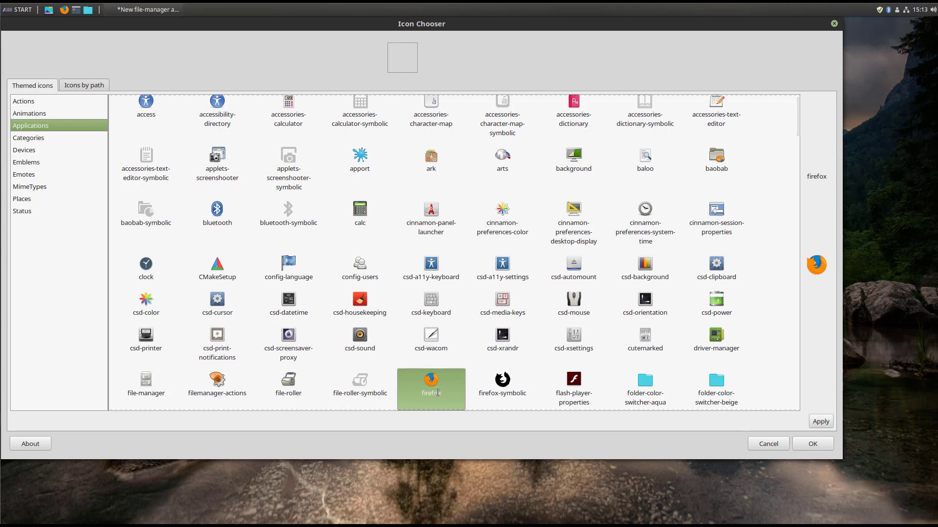
pyautogui.click(813, 444)
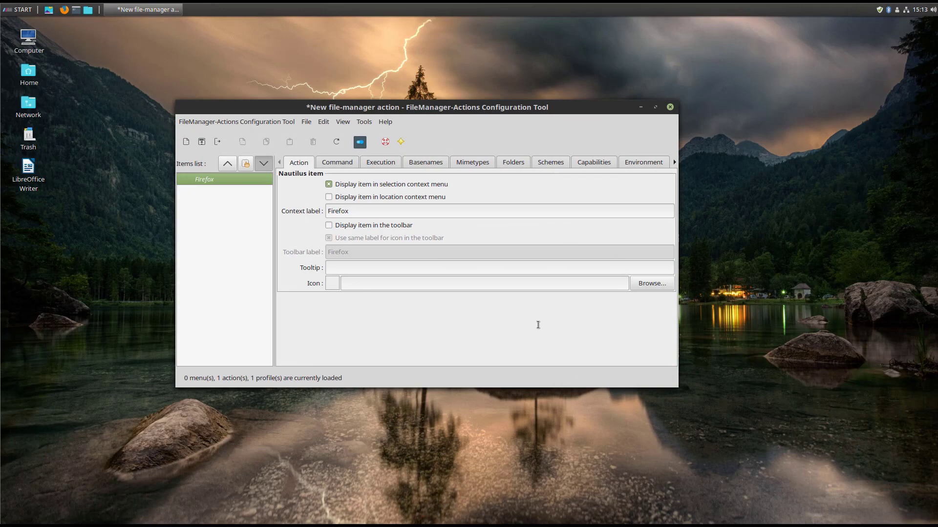
pyautogui.click(653, 288)
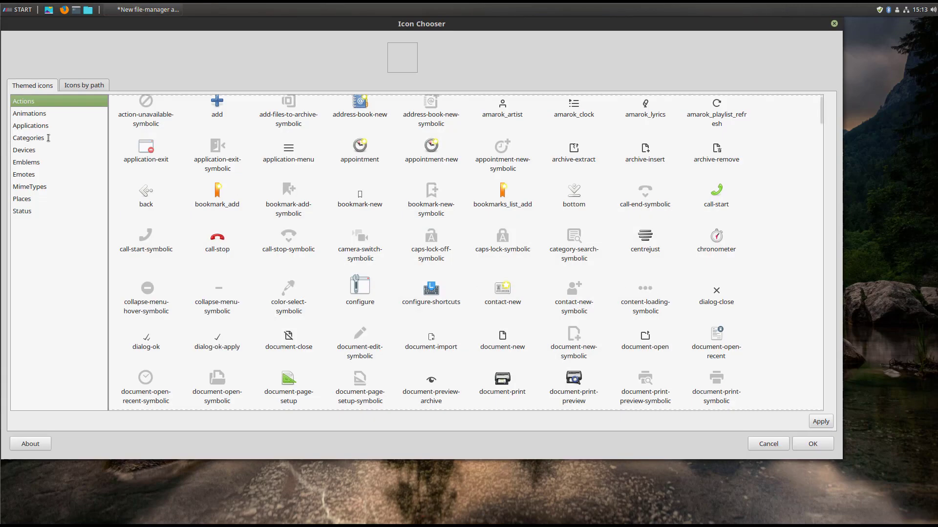
pyautogui.click(47, 127)
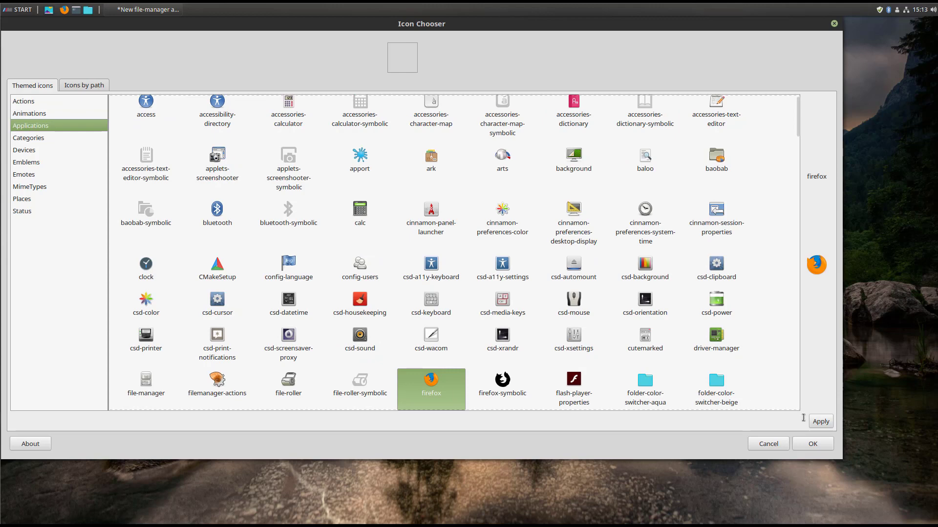
pyautogui.click(821, 421)
pyautogui.click(814, 446)
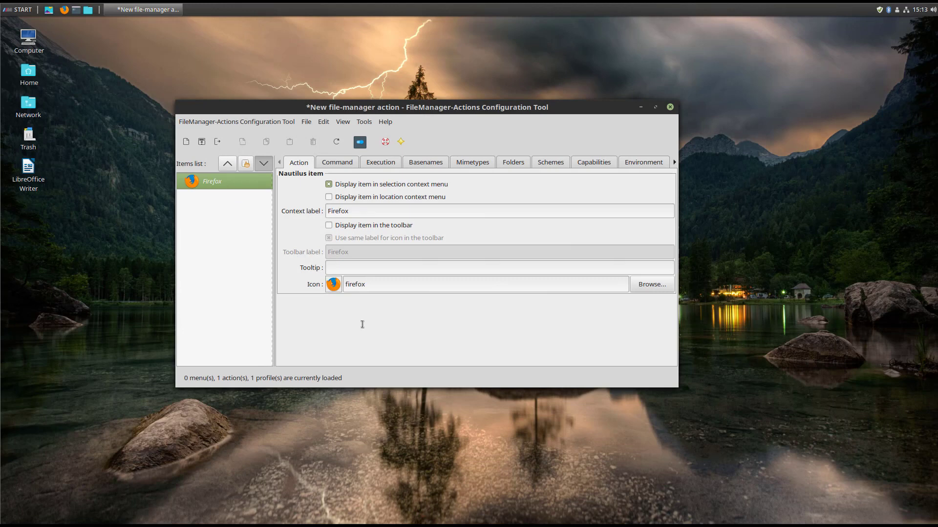
# Enter 'firefox' as the command path on the Command tab and save the action.
pyautogui.click(340, 163)
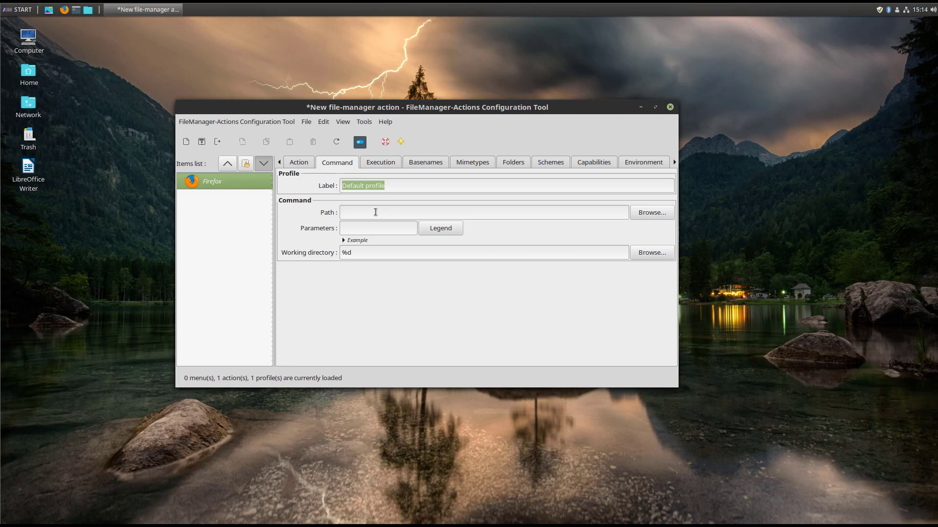
pyautogui.write('firefox')
pyautogui.click(201, 143)
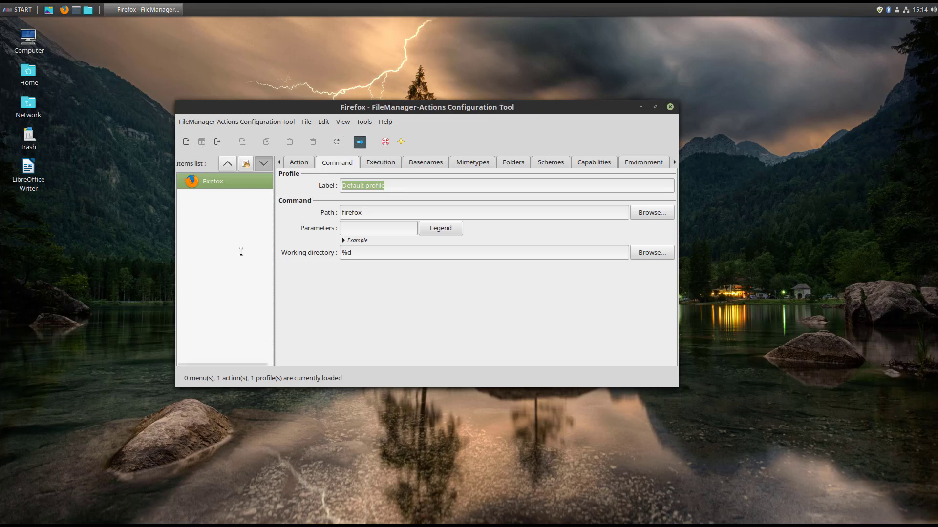
# Open Preferences and enable the root FileManager-Actions menu and the About item.
pyautogui.click(362, 143)
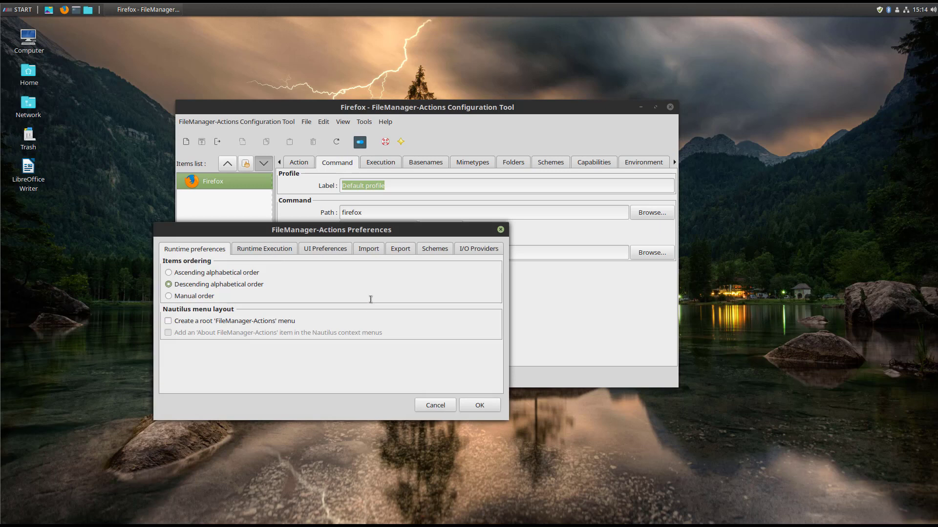
pyautogui.click(169, 322)
pyautogui.click(169, 333)
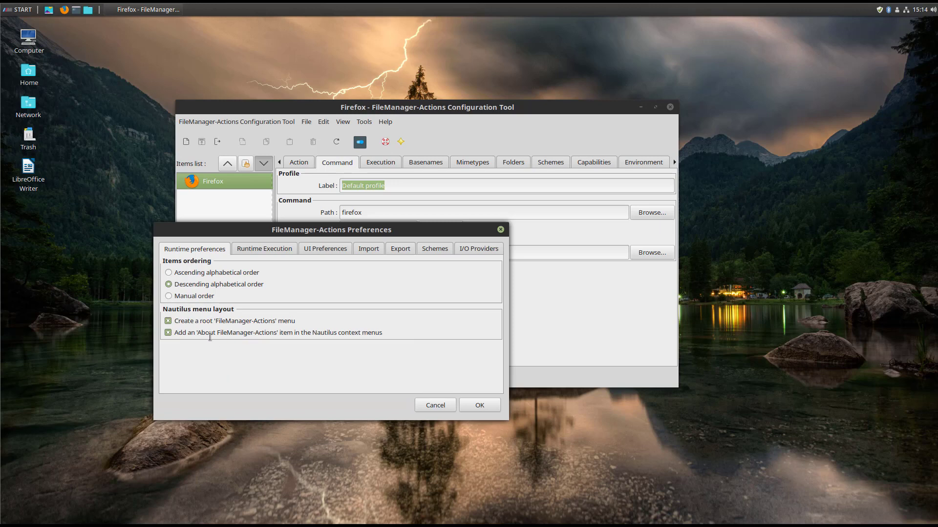
# Check the desktop right-click menu twice, then turn the root FileManager-Actions menu back off.
pyautogui.rightClick(61, 275)
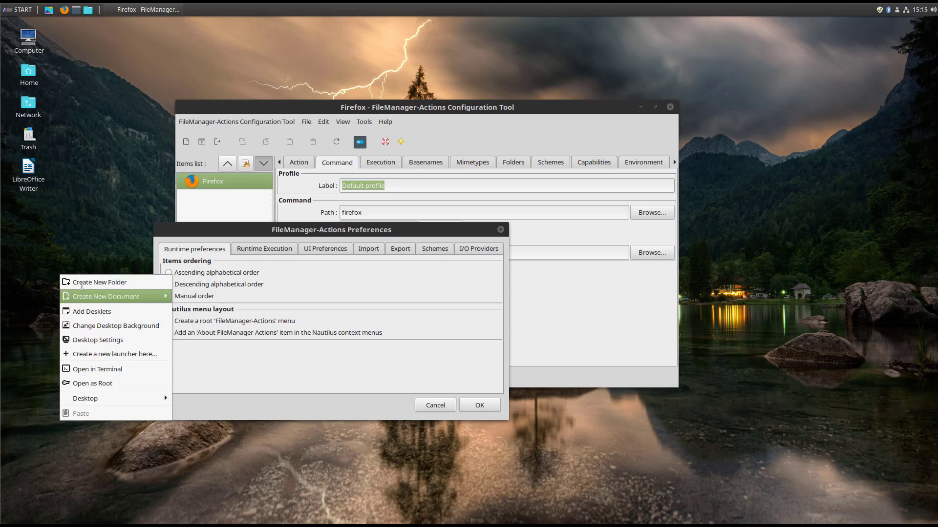
pyautogui.moveTo(103, 404)
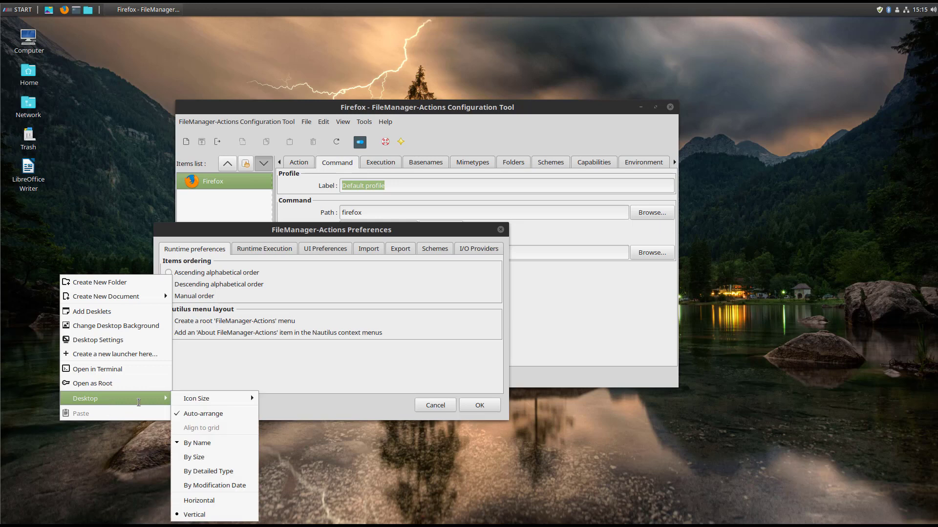
pyautogui.click(249, 372)
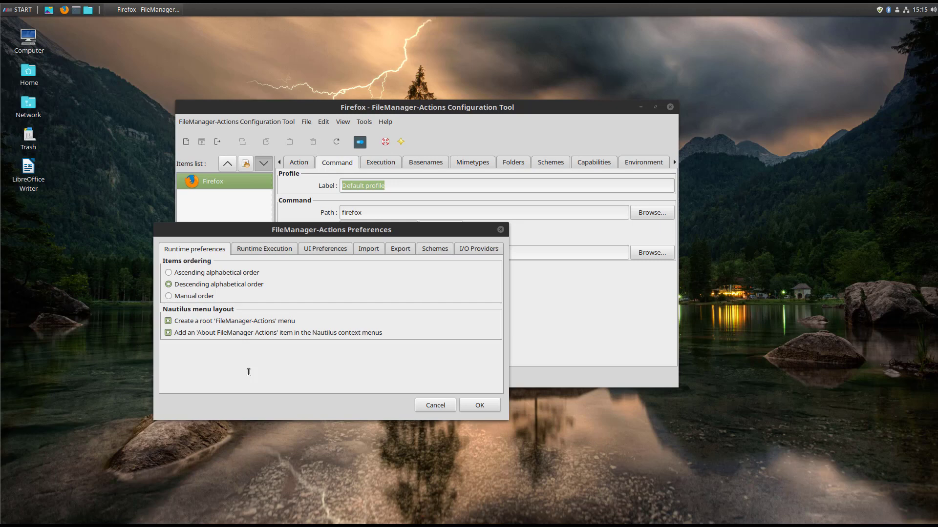
pyautogui.rightClick(80, 299)
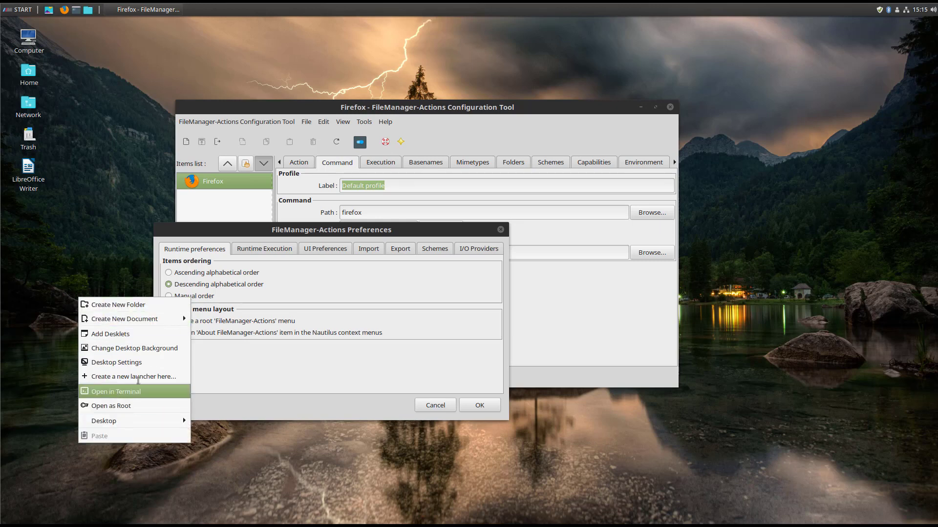
pyautogui.click(214, 325)
pyautogui.click(171, 322)
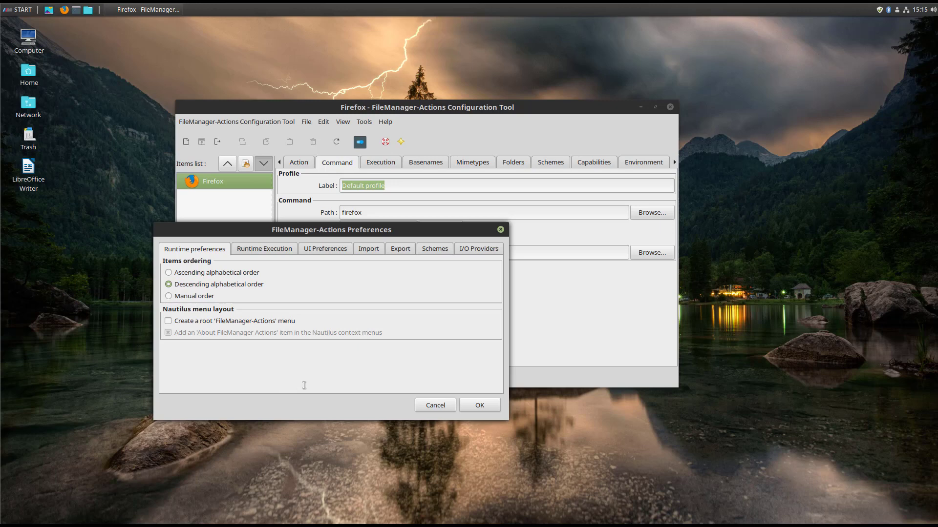
# Close Preferences and check the desktop context menu for a Firefox entry.
pyautogui.click(487, 408)
pyautogui.rightClick(94, 207)
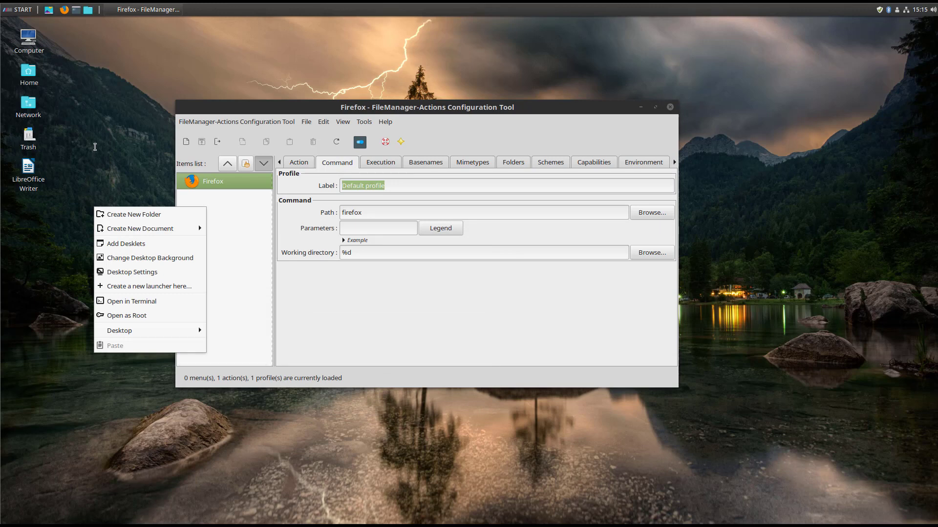
pyautogui.click(95, 147)
# Enable 'Display item in location context menu', save, then launch Firefox from the desktop menu and close it.
pyautogui.click(298, 163)
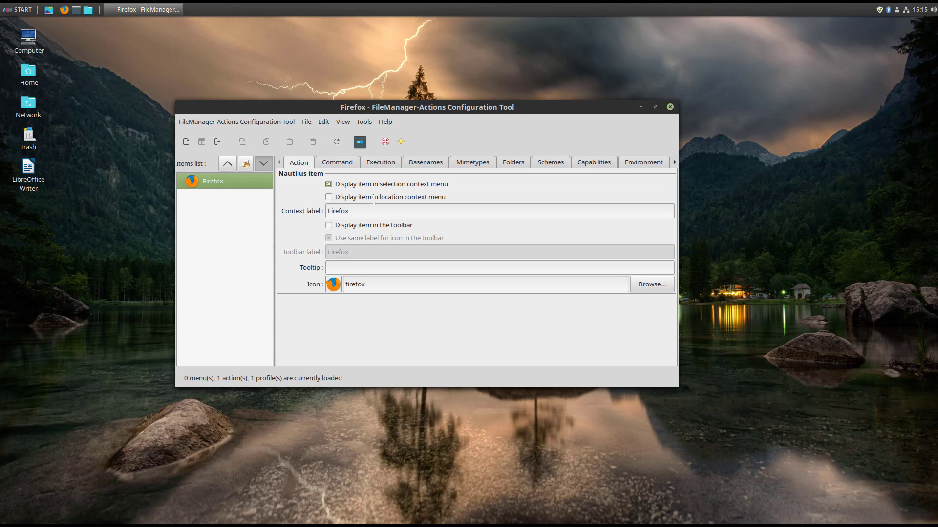
pyautogui.click(333, 197)
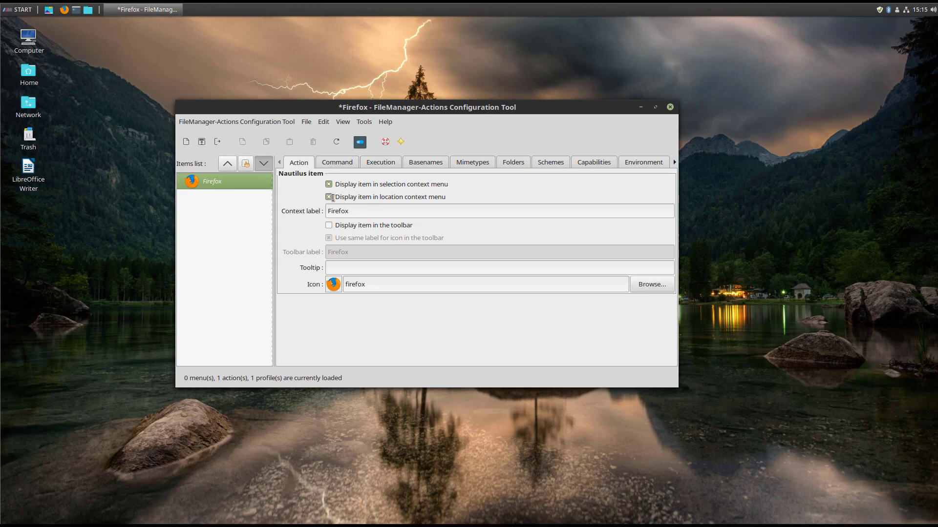
pyautogui.click(201, 141)
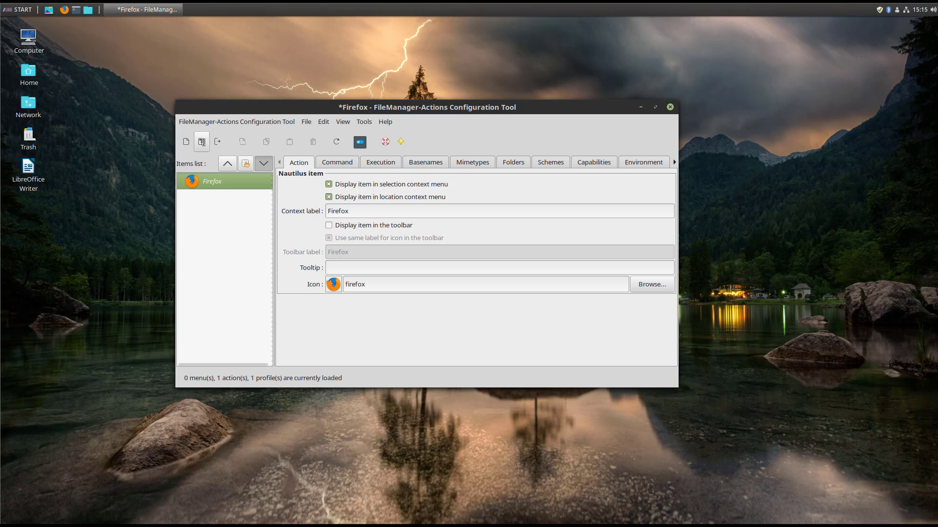
pyautogui.rightClick(92, 205)
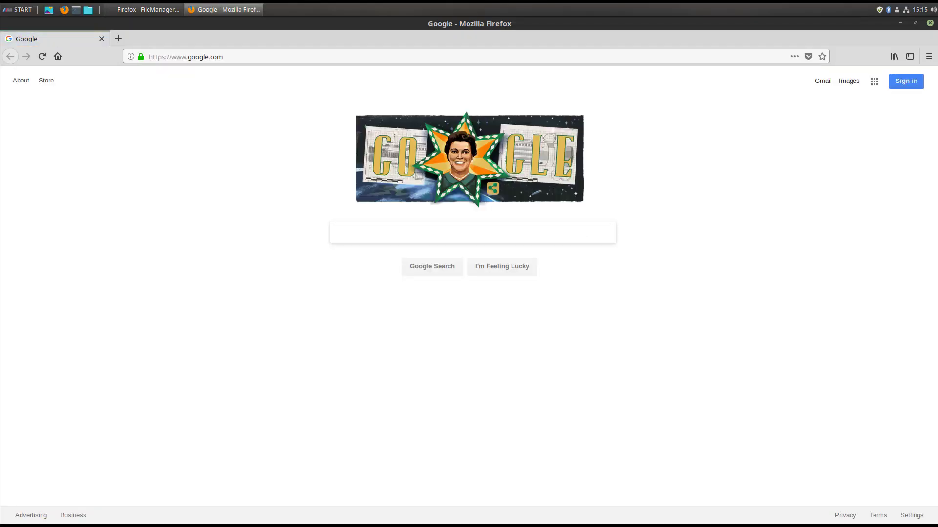
pyautogui.click(930, 24)
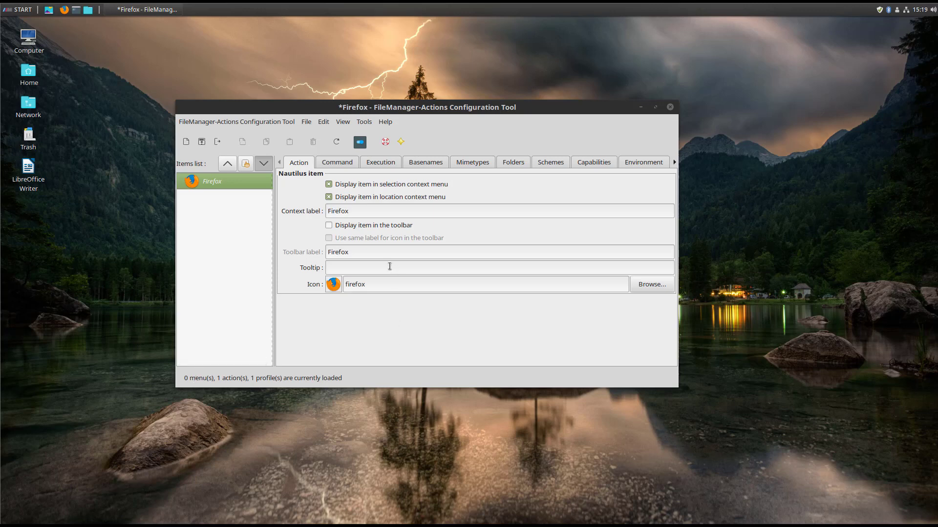
pyautogui.click(345, 228)
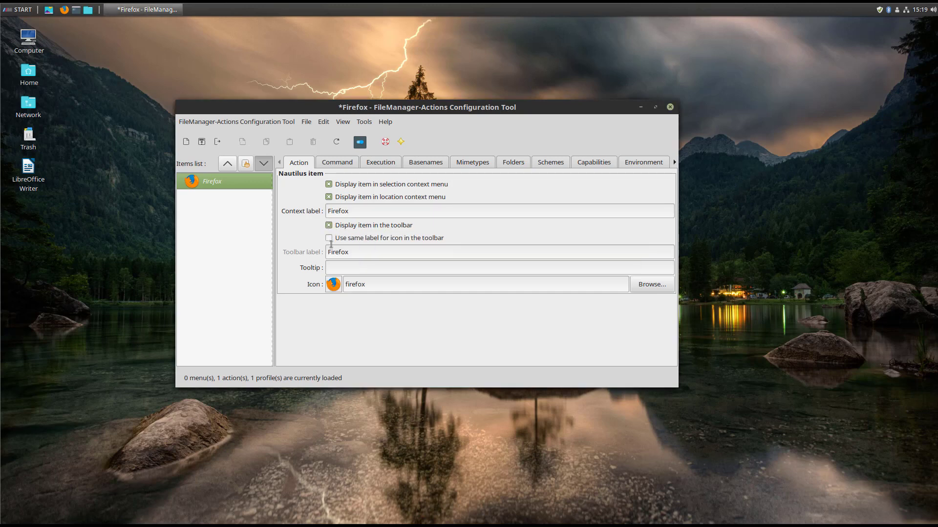
pyautogui.click(330, 239)
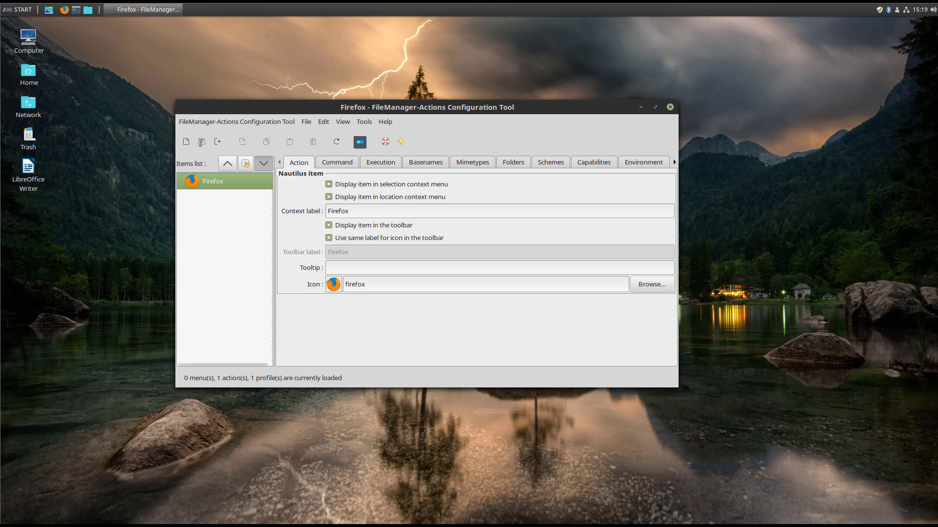
pyautogui.doubleClick(28, 72)
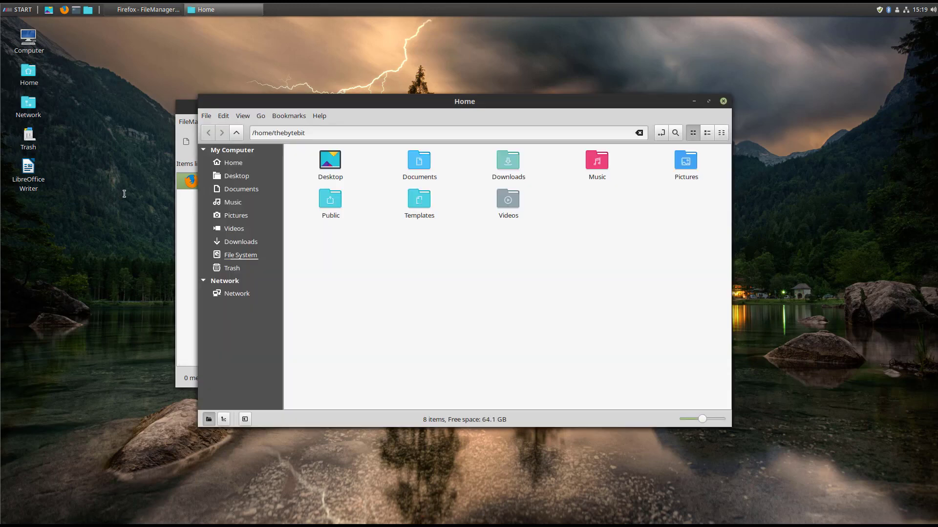
pyautogui.moveTo(327, 105); pyautogui.dragTo(215, 65)
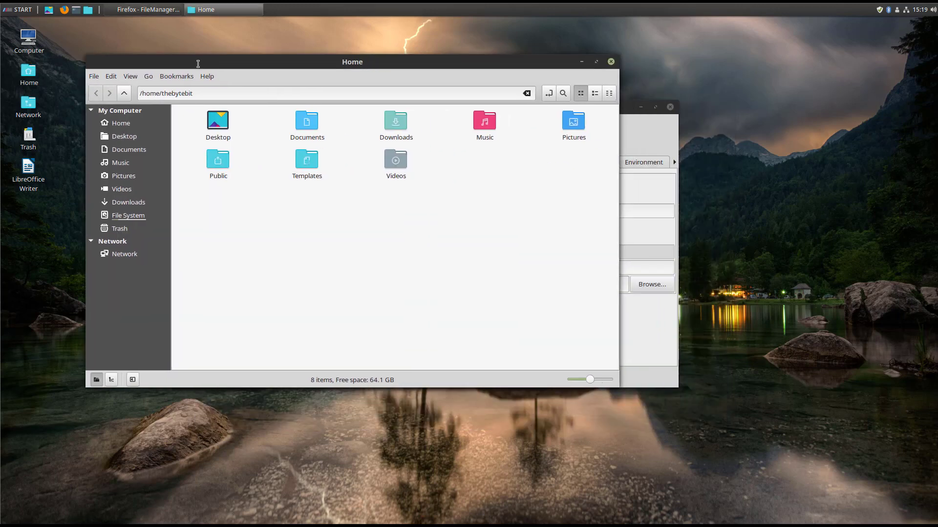
pyautogui.click(94, 76)
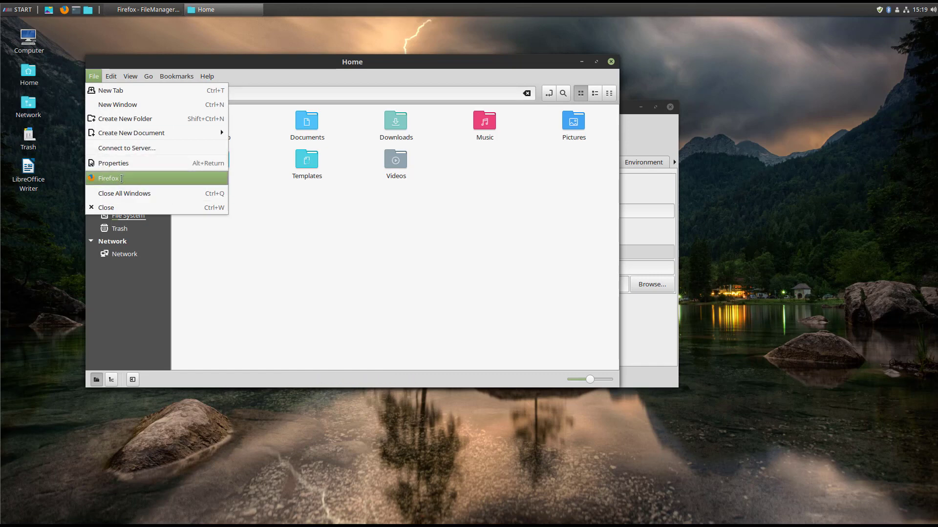
pyautogui.click(610, 63)
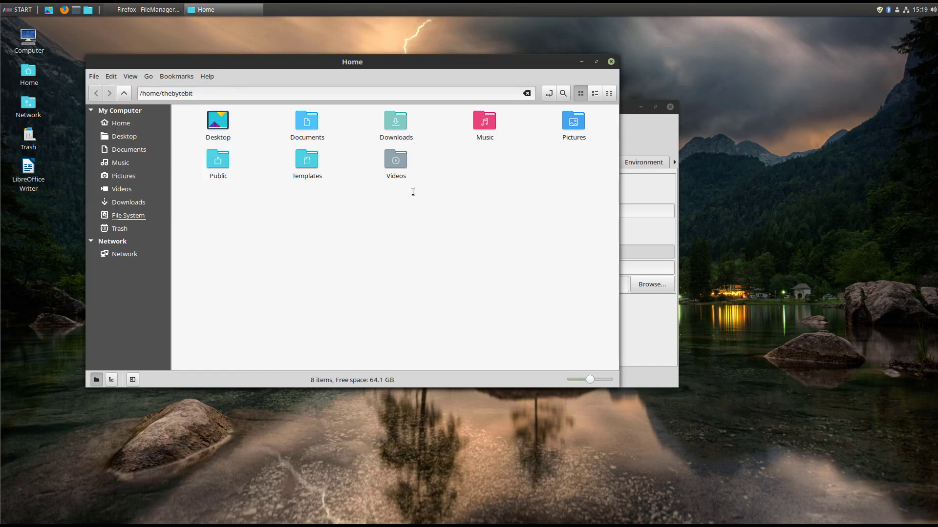
pyautogui.click(610, 62)
pyautogui.click(329, 226)
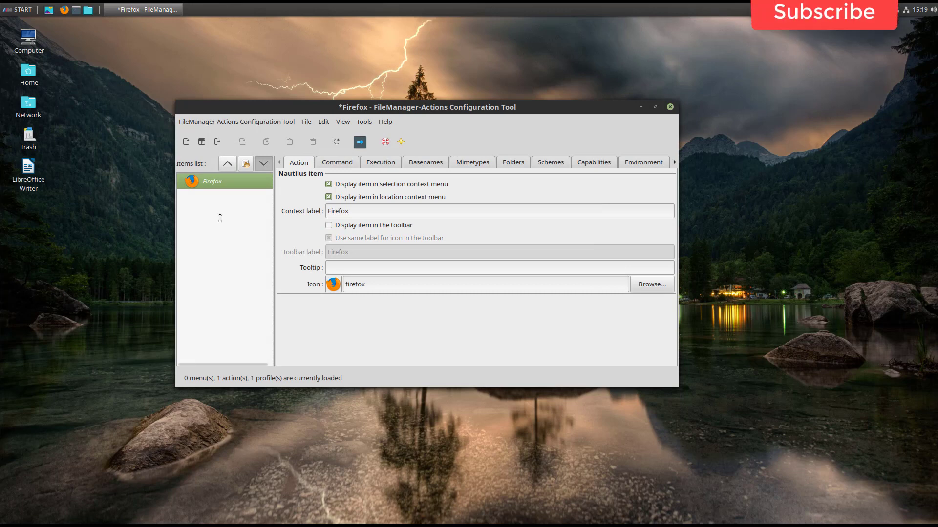
# Save the Firefox action now that it no longer shows in the toolbar.
pyautogui.click(201, 142)
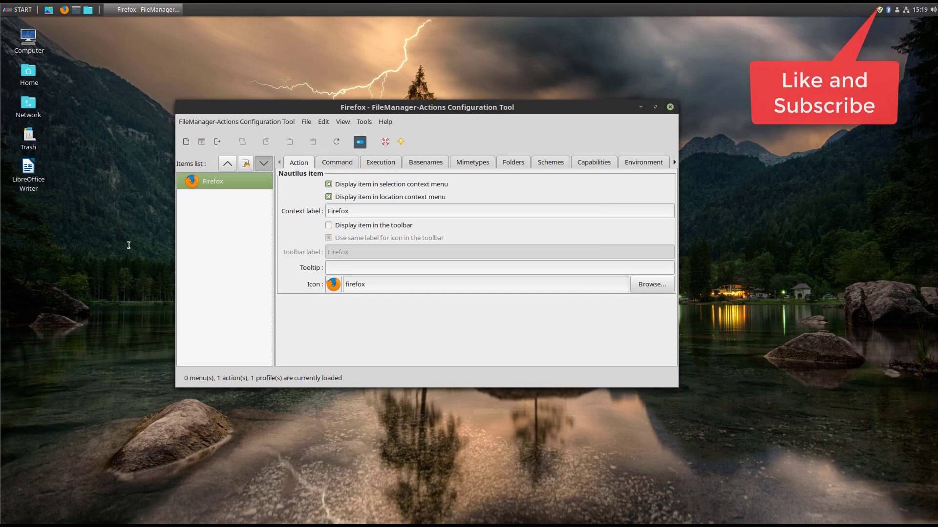